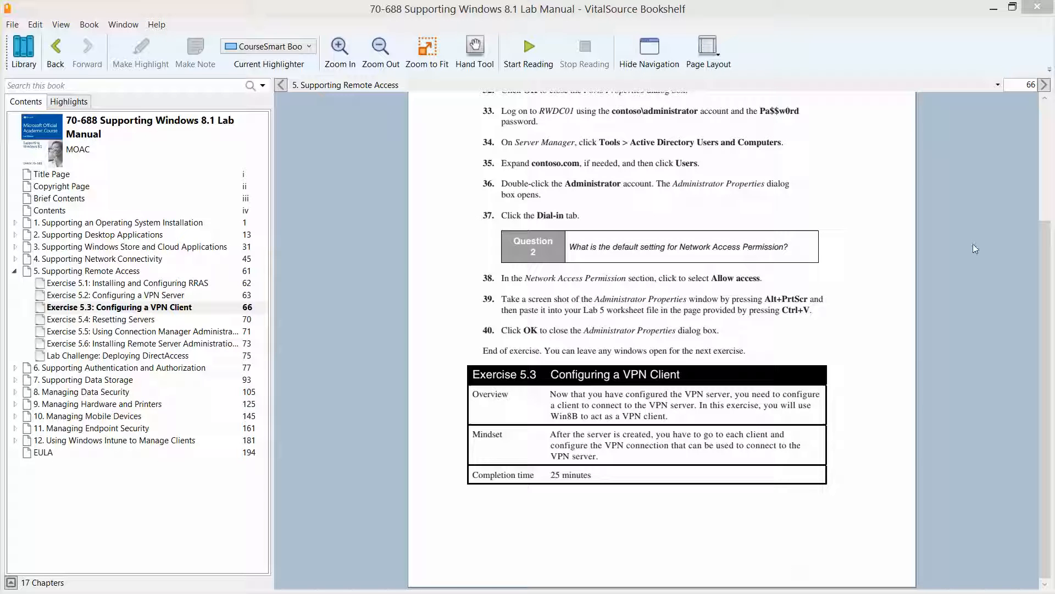
# Turn to page 67 of the lab manual, then minimize the manual and the RWDC01 and Server02 virtual machine windows.
pyautogui.click(1044, 85)
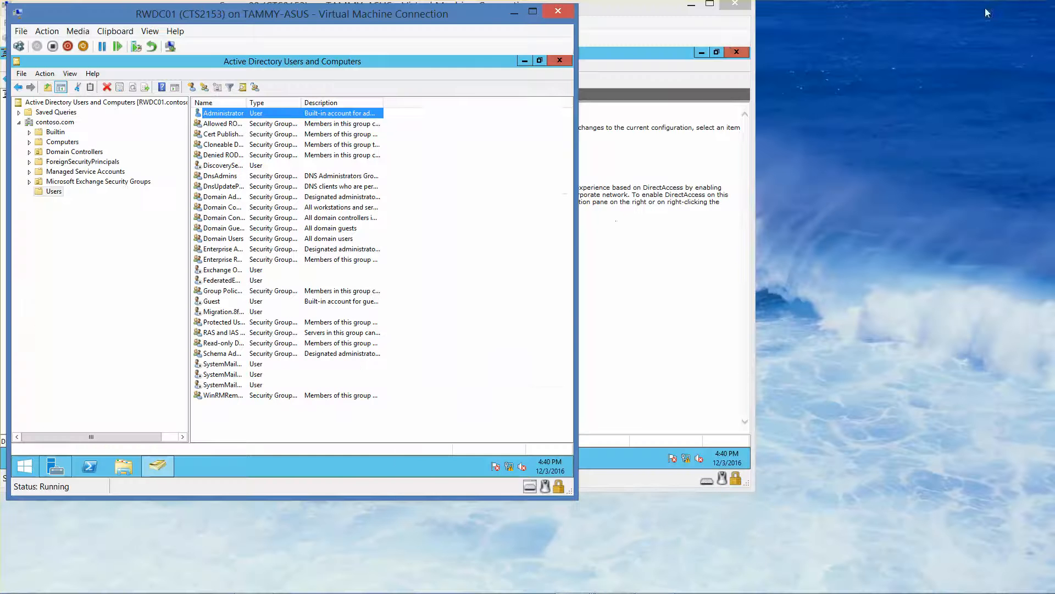
pyautogui.click(994, 8)
pyautogui.click(520, 14)
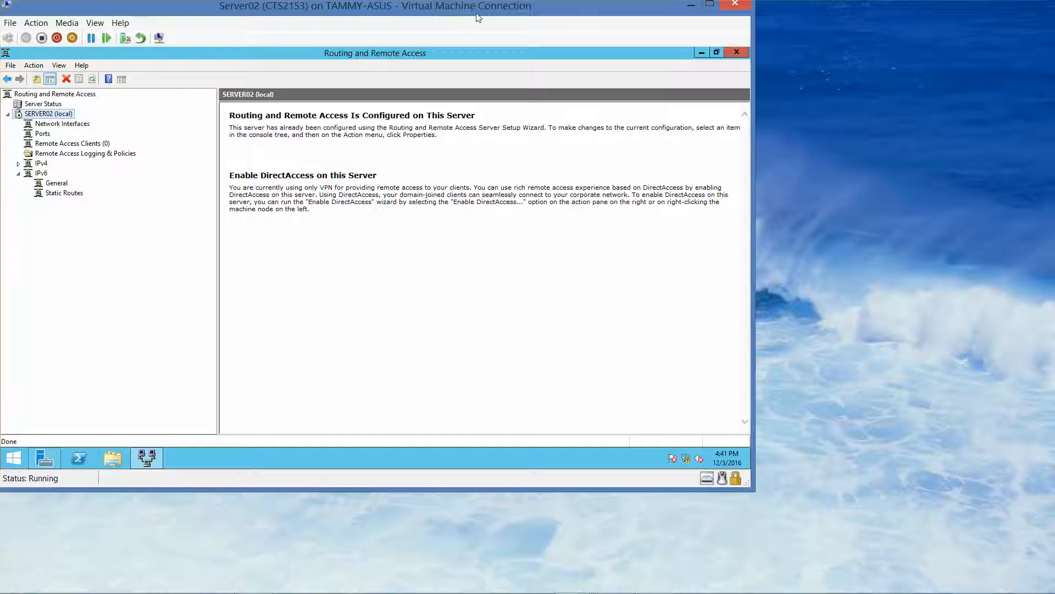
pyautogui.click(692, 9)
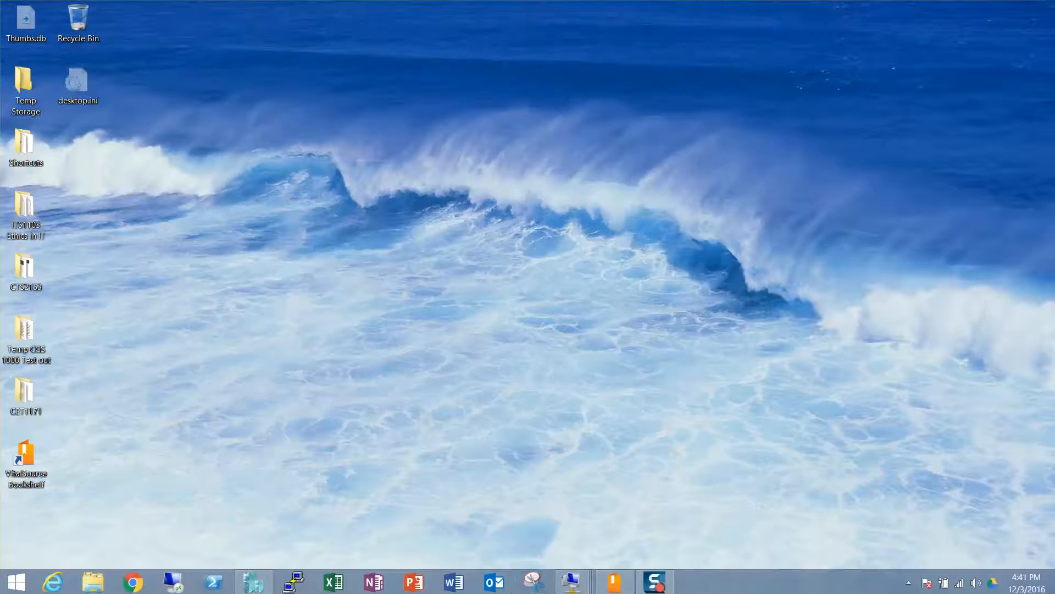
# Bring up the Win8B virtual machine window and reposition it on the screen.
pyautogui.moveTo(572, 580)
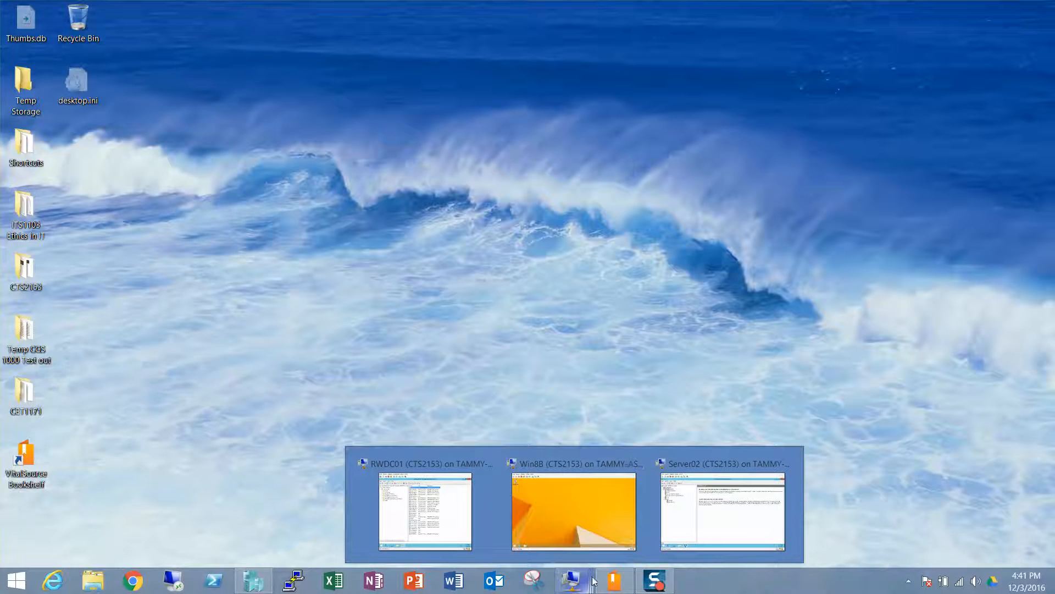
pyautogui.moveTo(695, 516)
pyautogui.click(552, 513)
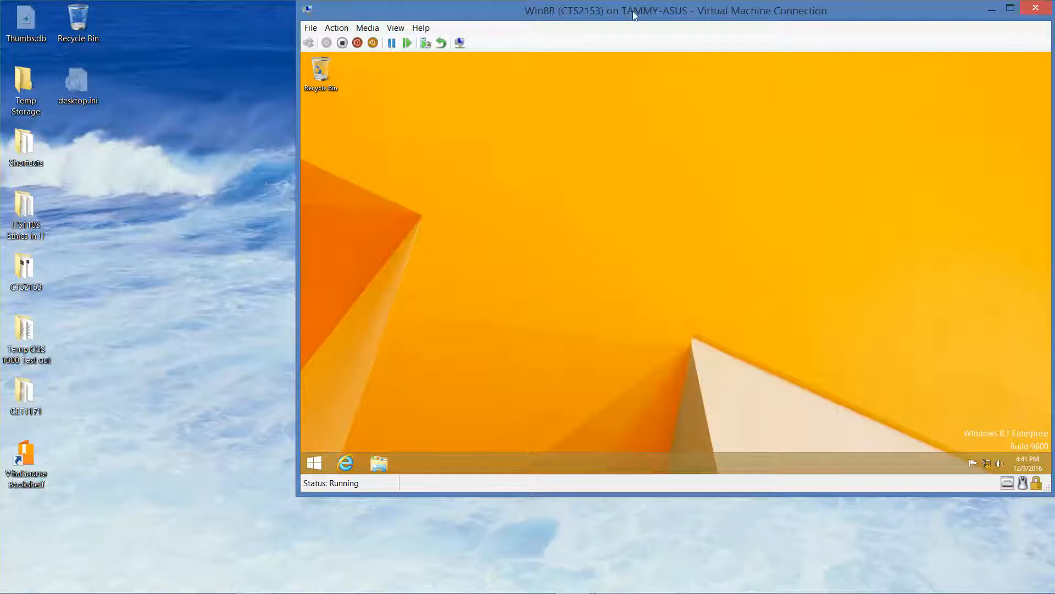
pyautogui.moveTo(622, 4); pyautogui.dragTo(353, 15)
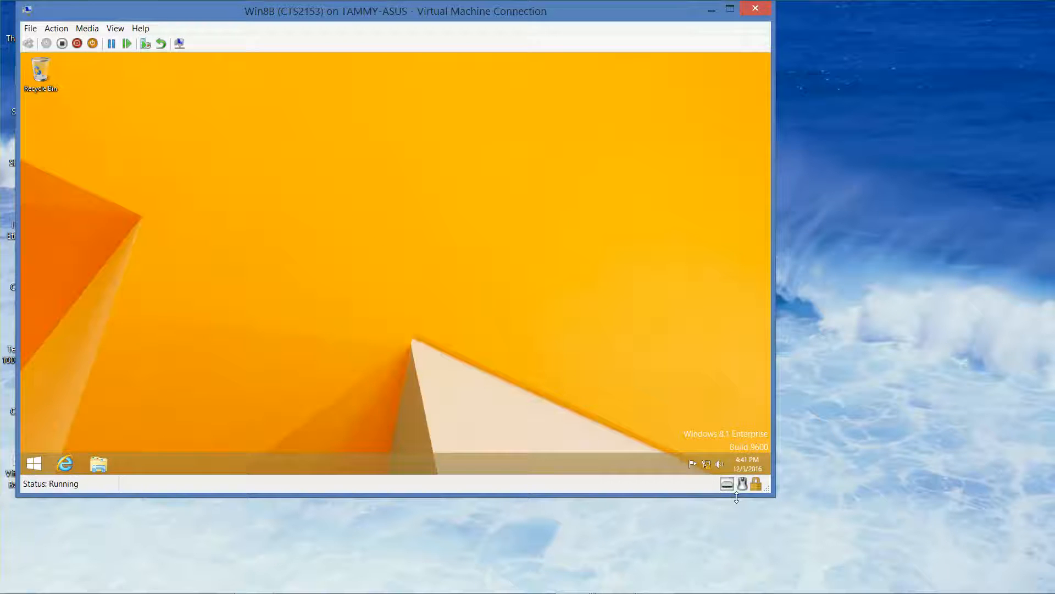
# Open Network and Sharing Center from the network status icon and go to the adapter settings.
pyautogui.rightClick(706, 464)
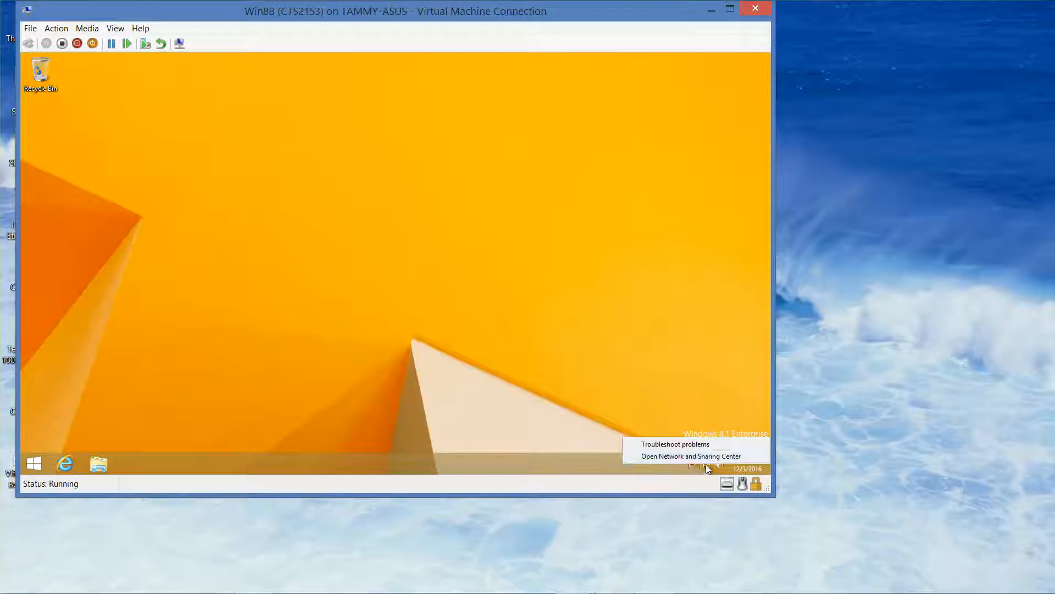
pyautogui.click(698, 457)
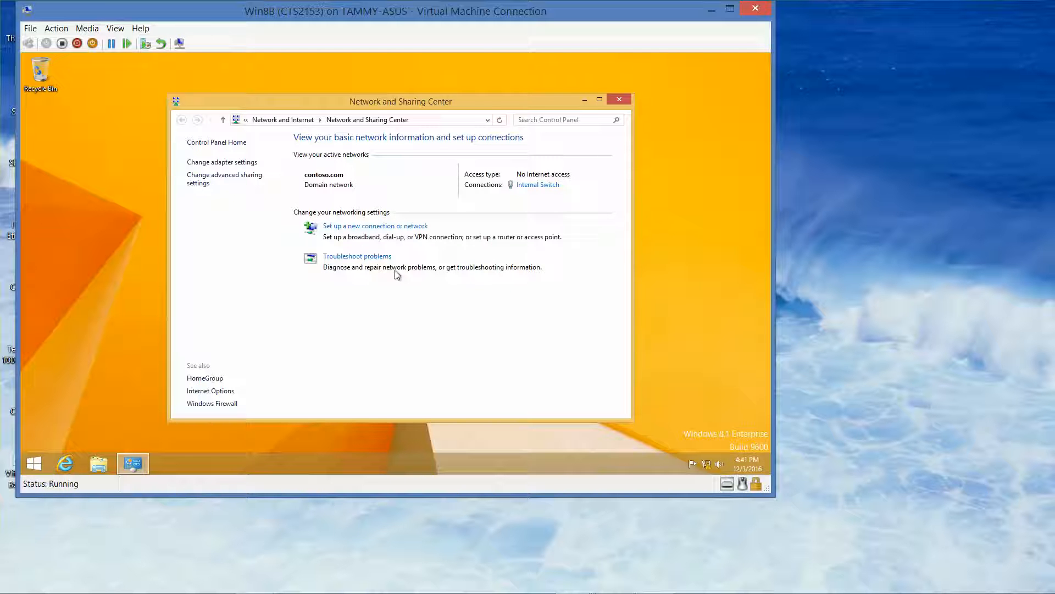
pyautogui.click(237, 163)
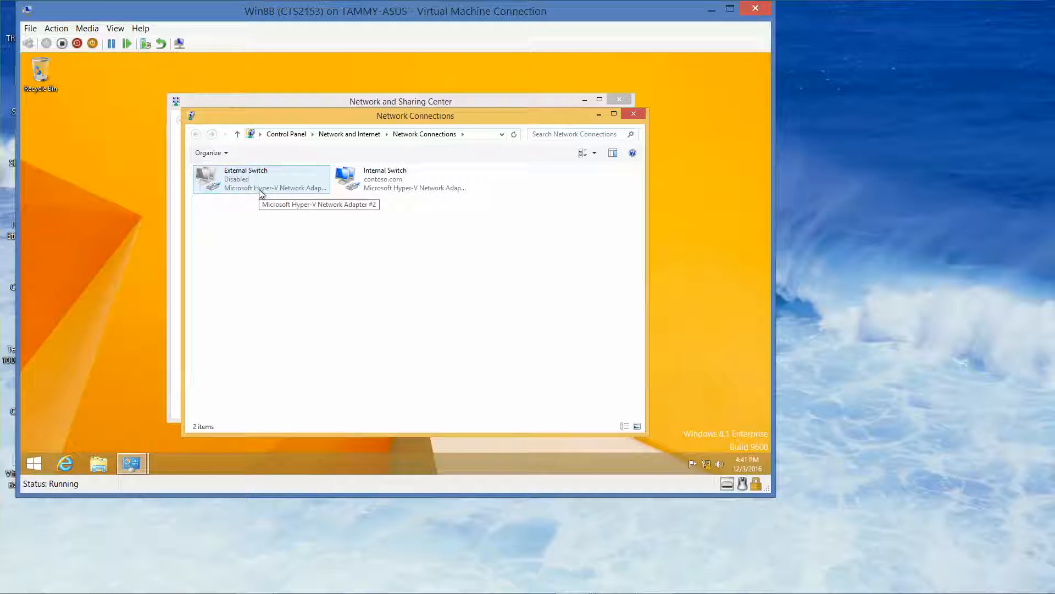
# Disable the Internal Switch network connection.
pyautogui.rightClick(404, 180)
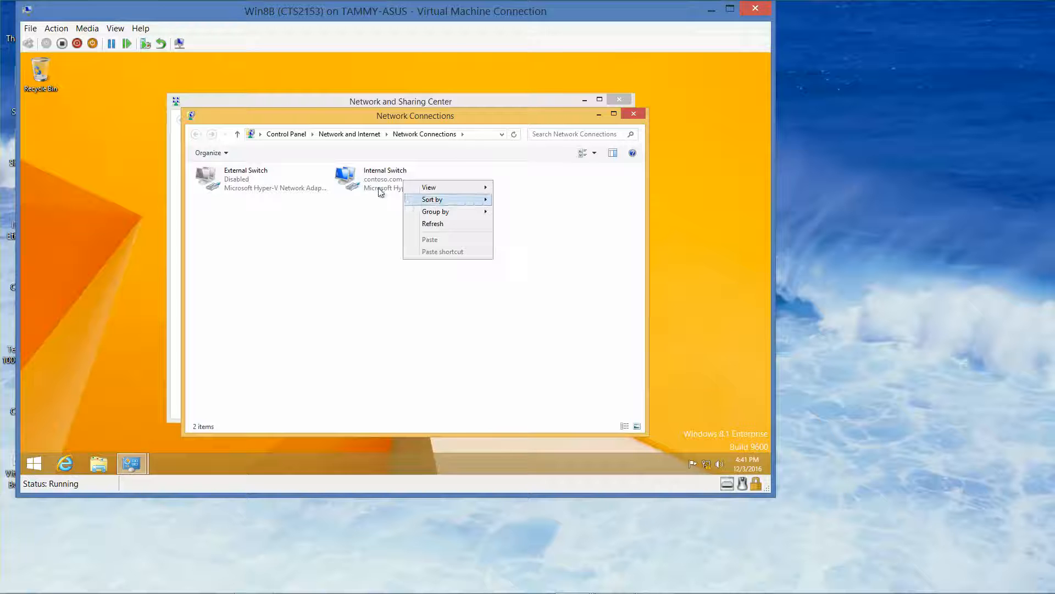
pyautogui.click(379, 190)
pyautogui.rightClick(378, 190)
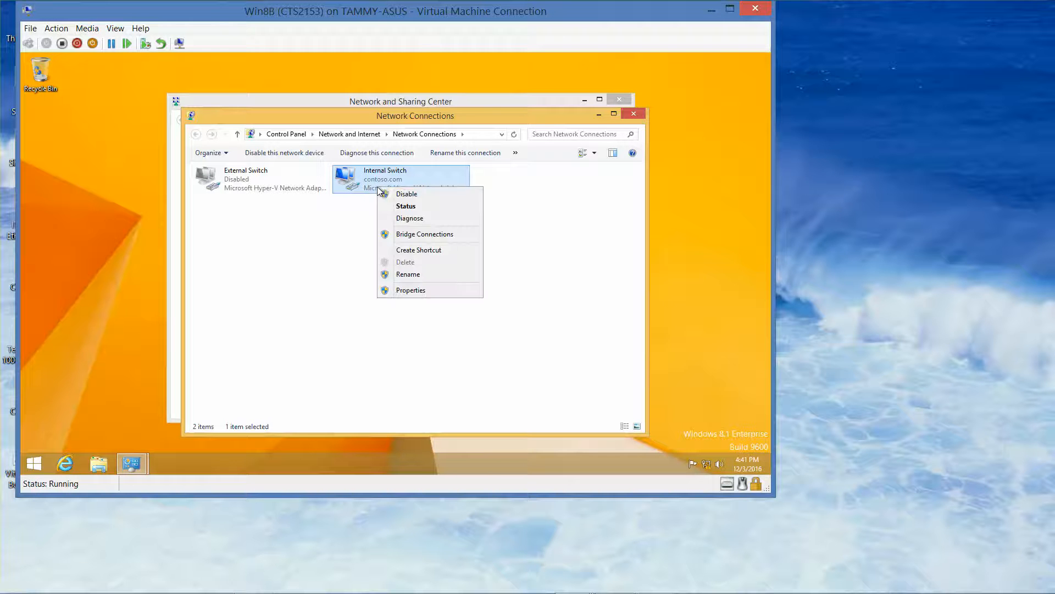
pyautogui.click(410, 198)
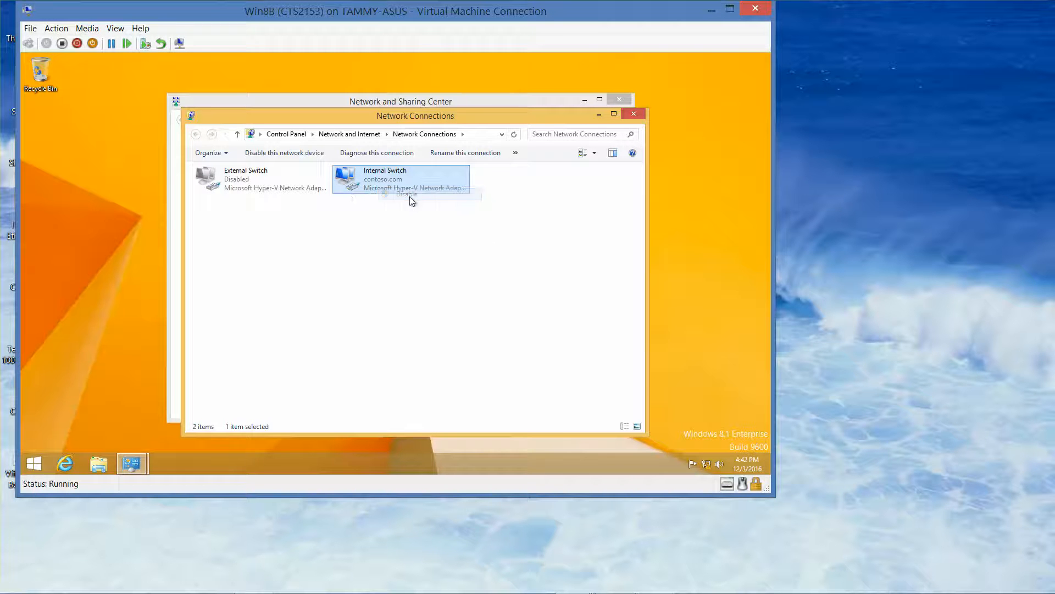
# Enable the External Switch network connection.
pyautogui.click(275, 181)
pyautogui.rightClick(251, 178)
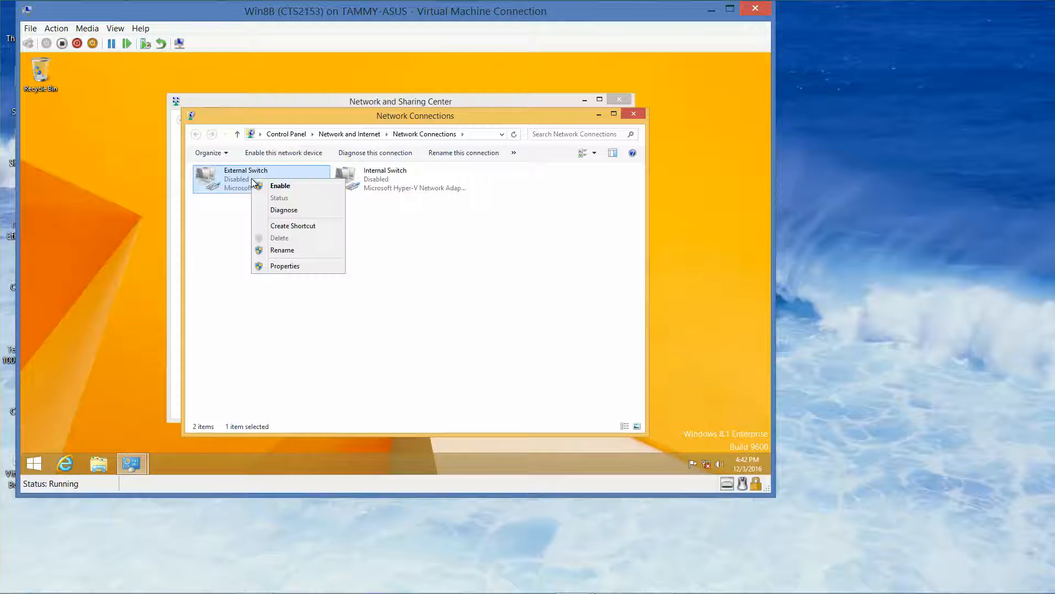
pyautogui.click(266, 183)
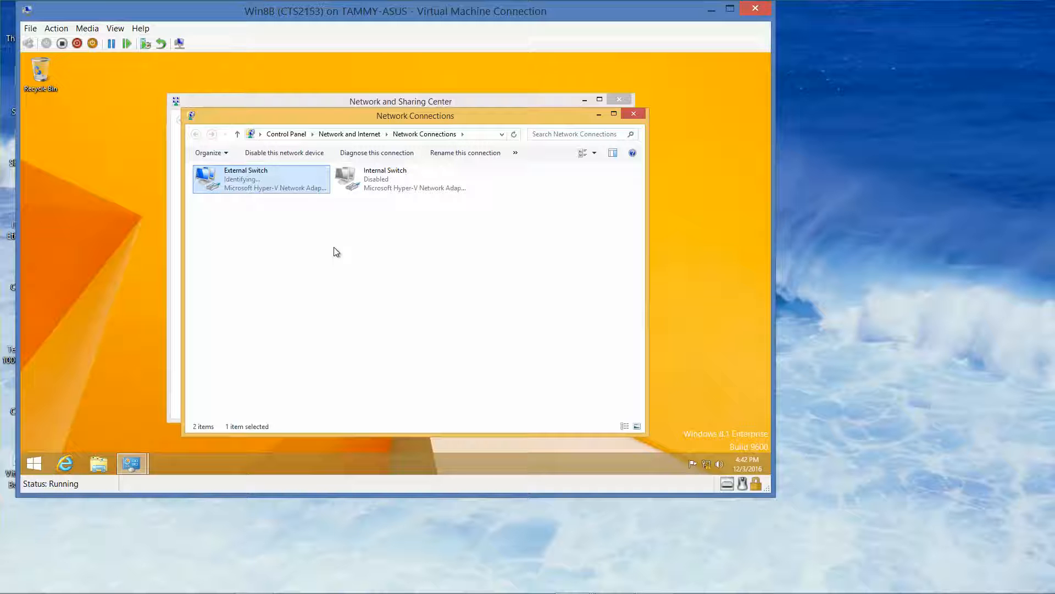
# Open the Internet Protocol Version 4 properties of the External Switch connection and choose to use a static IP address.
pyautogui.rightClick(276, 189)
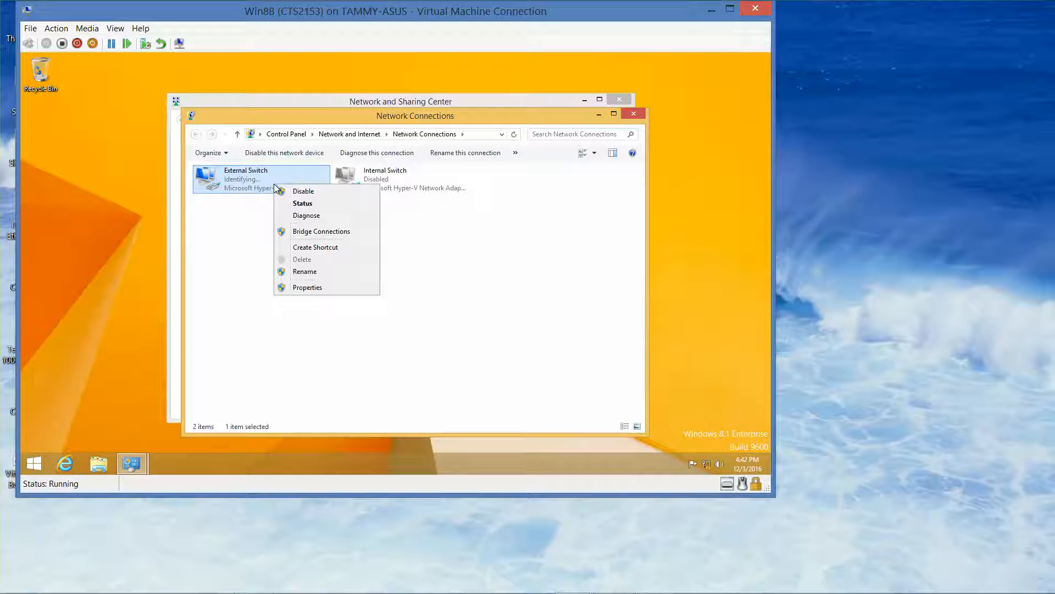
pyautogui.click(316, 289)
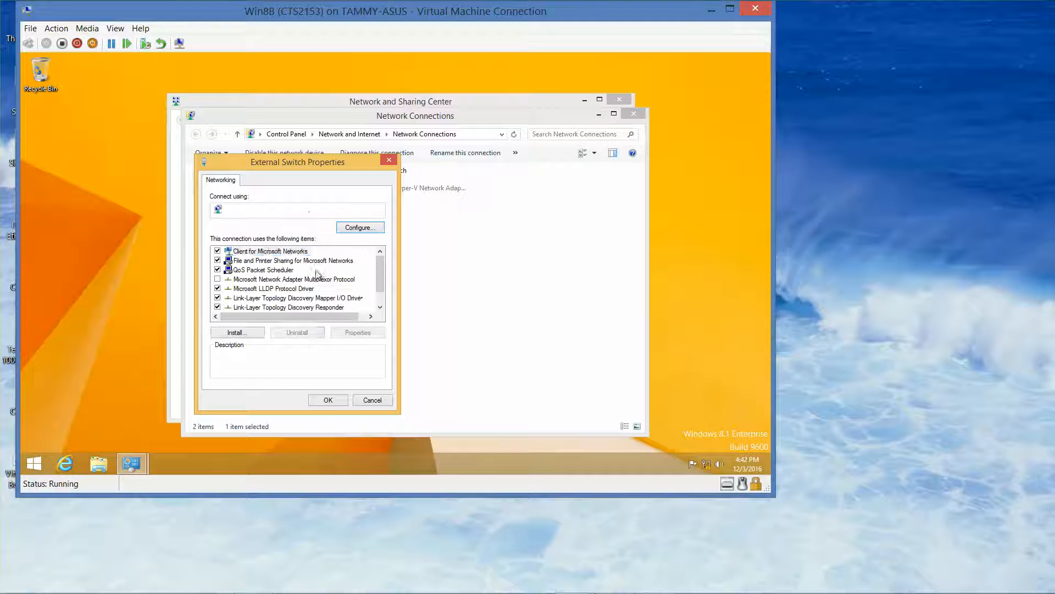
pyautogui.scroll(-1, 316, 291)
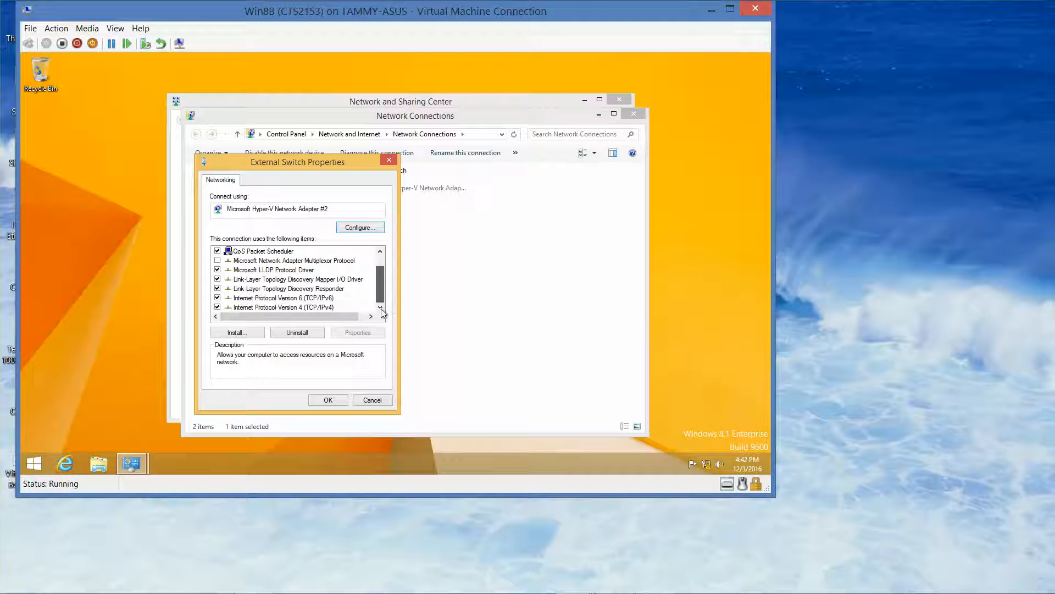
pyautogui.click(308, 308)
pyautogui.click(354, 333)
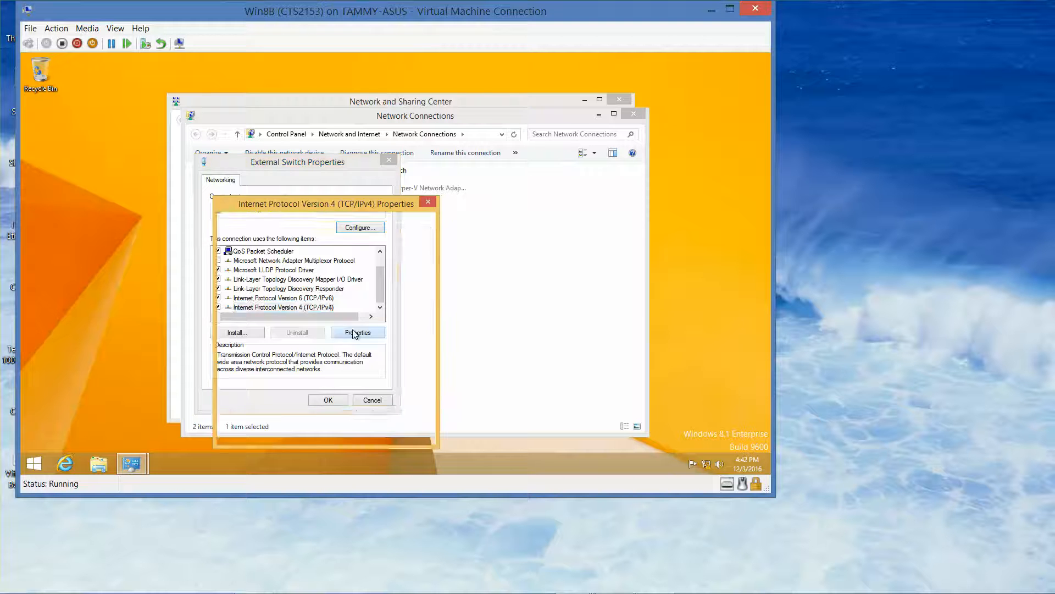
pyautogui.click(256, 283)
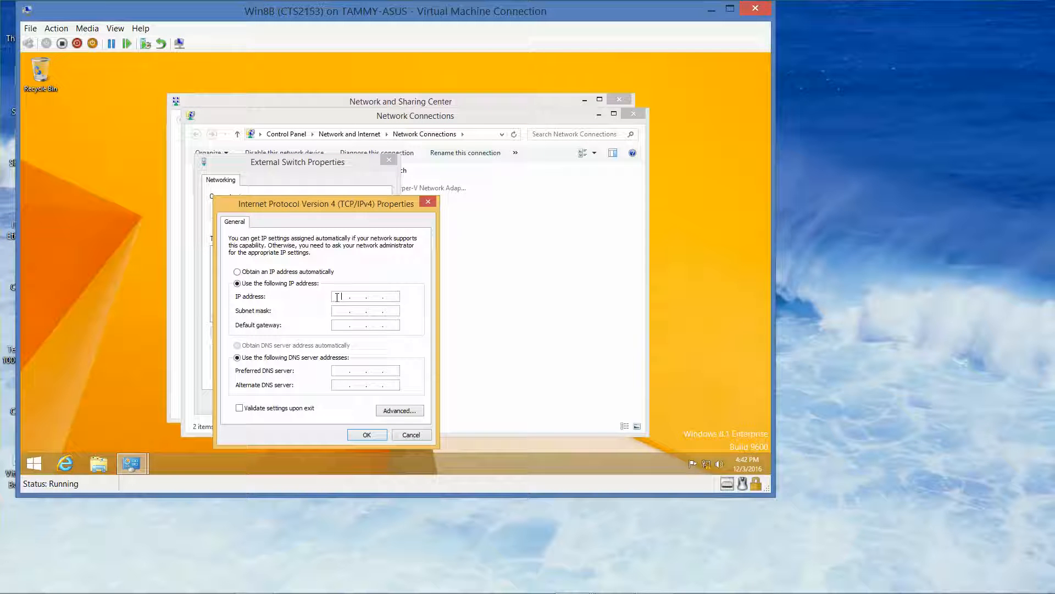
# Set the IP address to 192.168.2.10 with subnet mask 255.255.255.0, then close the dialogs and the Network Connections window.
pyautogui.write('192 . 168 . 2 . 10')
pyautogui.press('Tab')
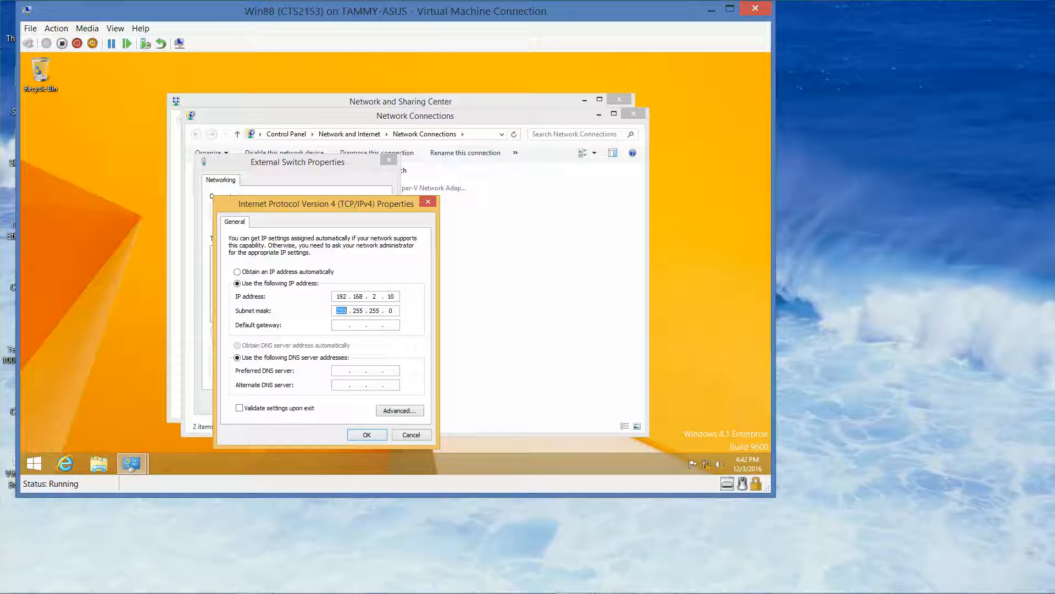
pyautogui.click(367, 435)
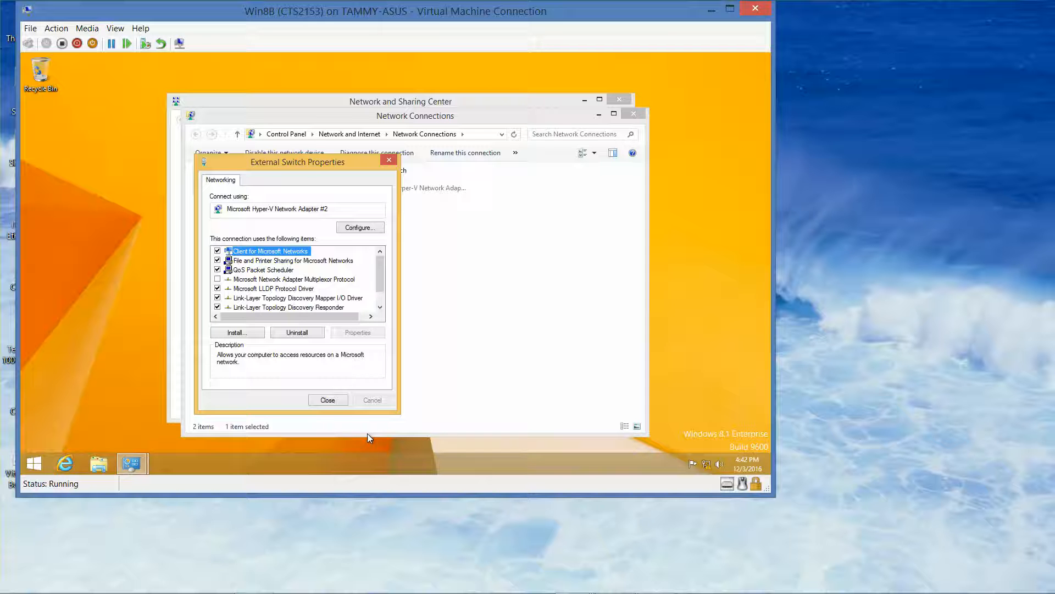
pyautogui.click(339, 400)
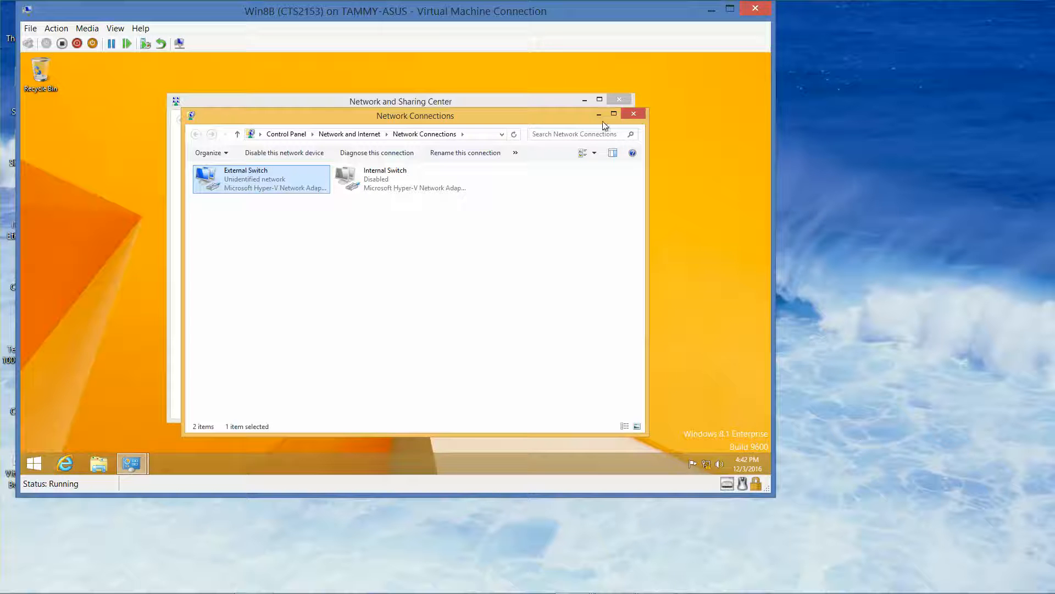
pyautogui.click(636, 113)
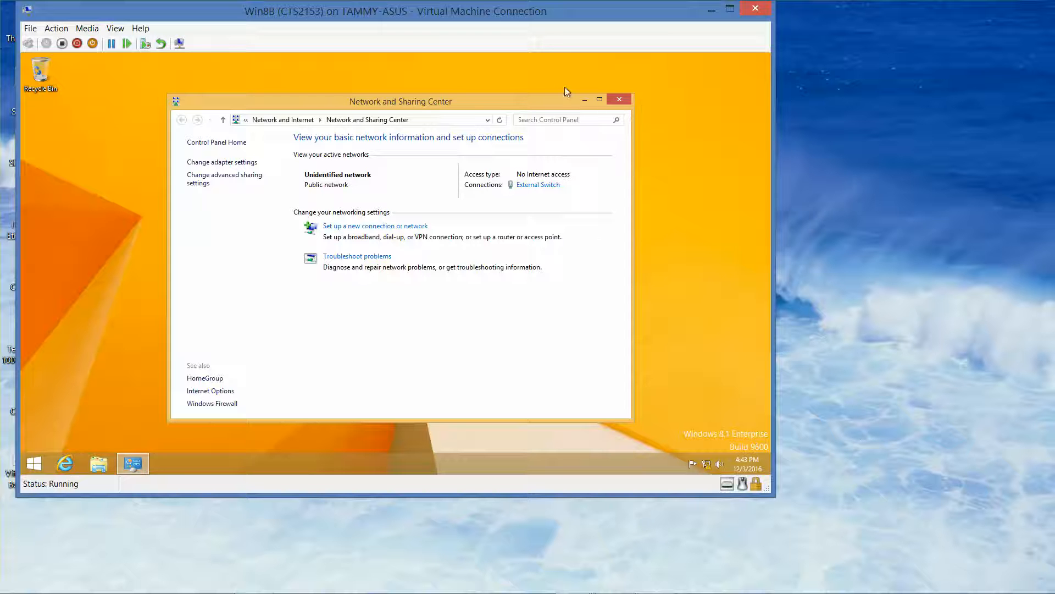
pyautogui.click(382, 227)
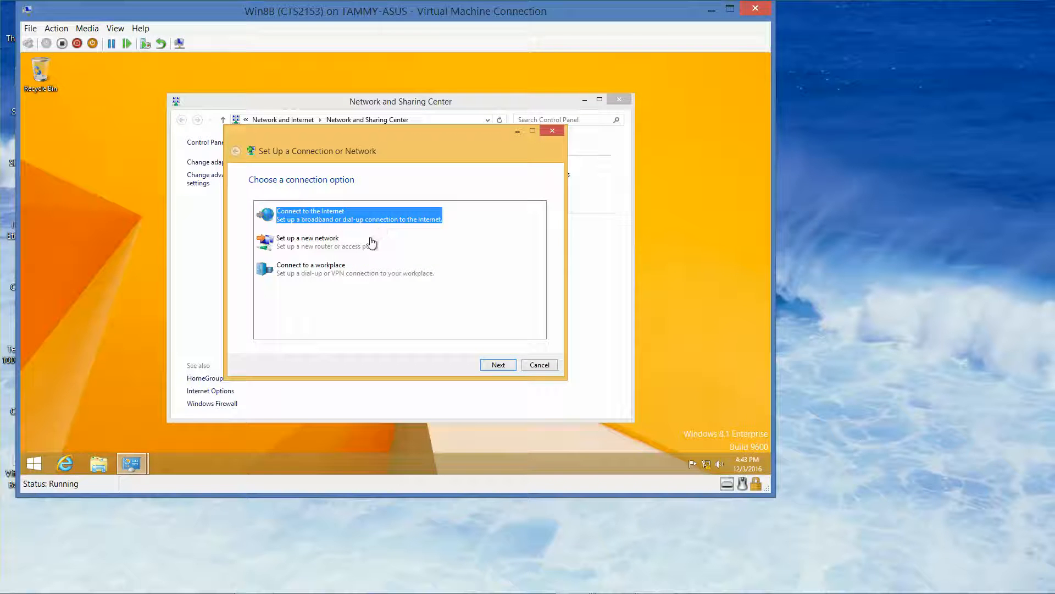
pyautogui.click(338, 275)
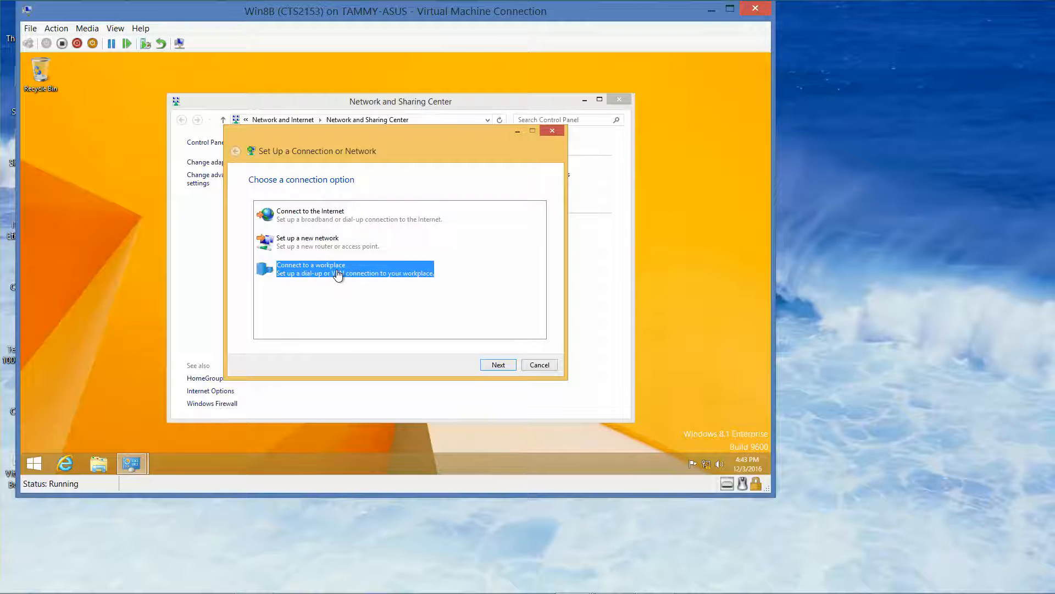
pyautogui.click(493, 365)
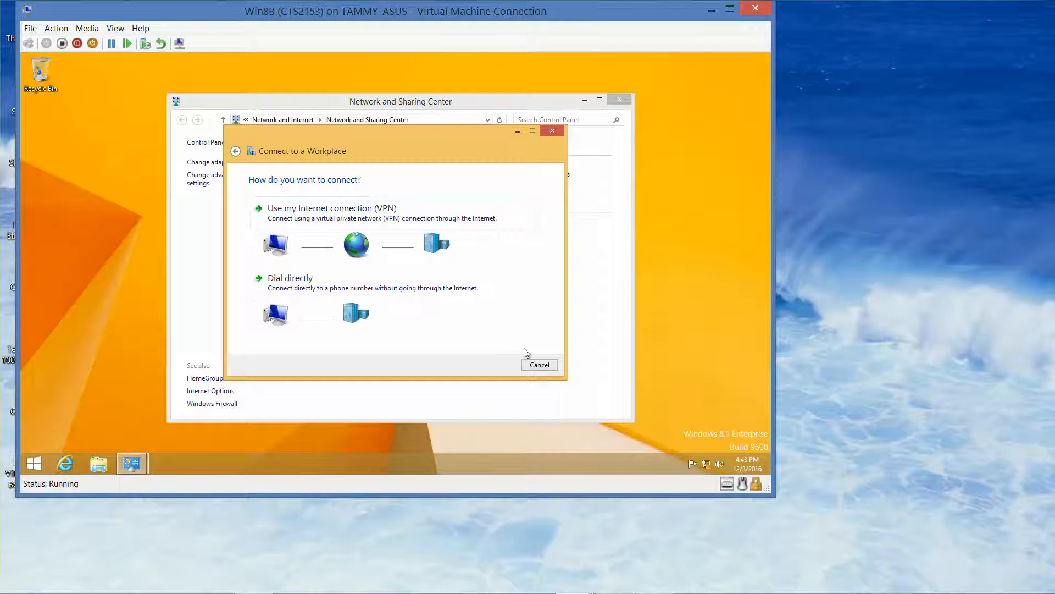
pyautogui.click(539, 365)
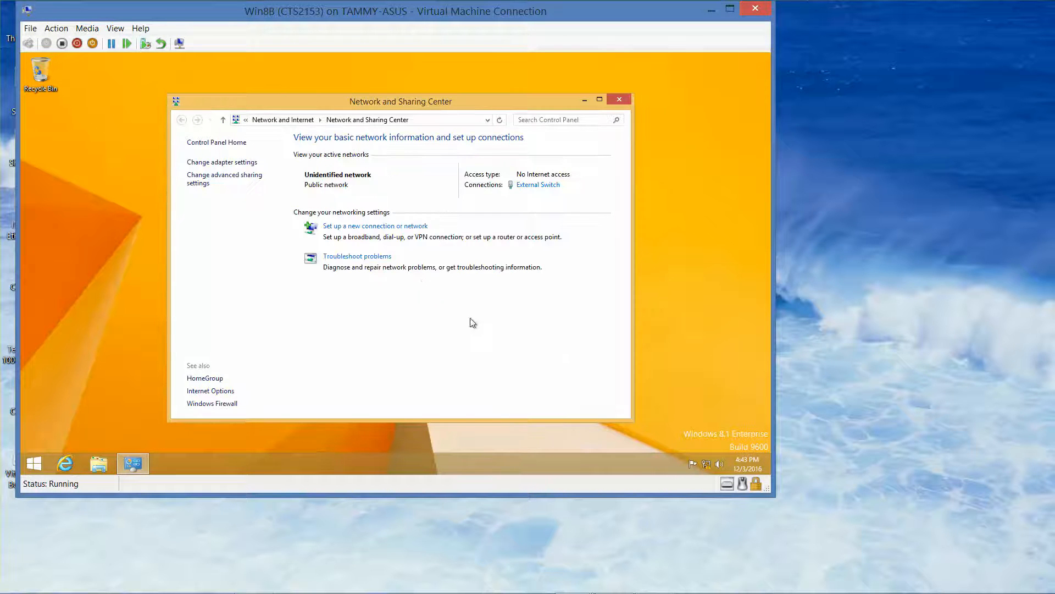
# Start a new Connect to a workplace connection using the Internet VPN option, choosing to set up the Internet connection later.
pyautogui.click(373, 230)
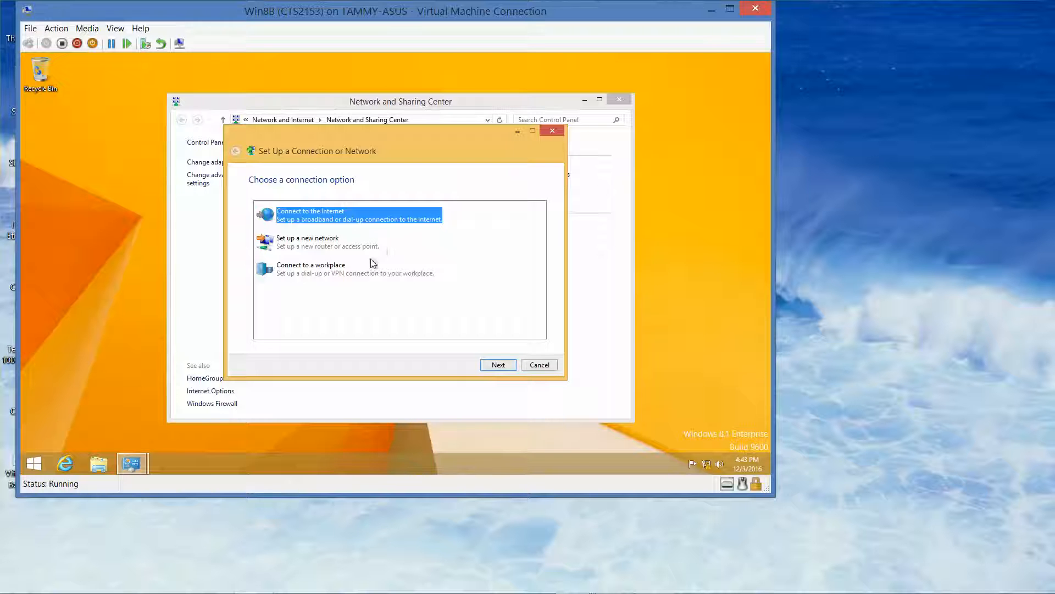
pyautogui.click(319, 272)
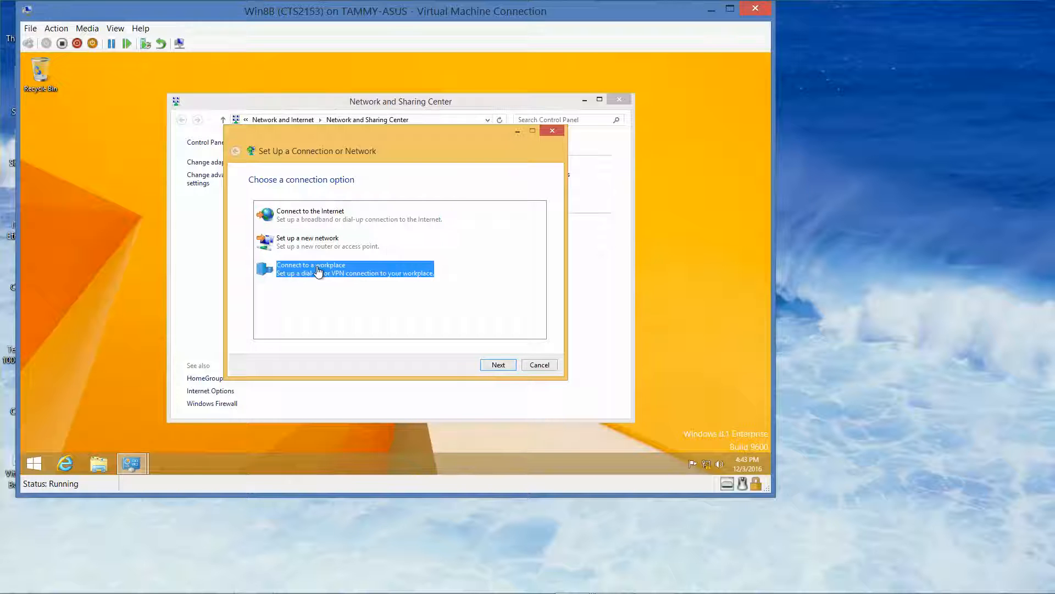
pyautogui.click(499, 364)
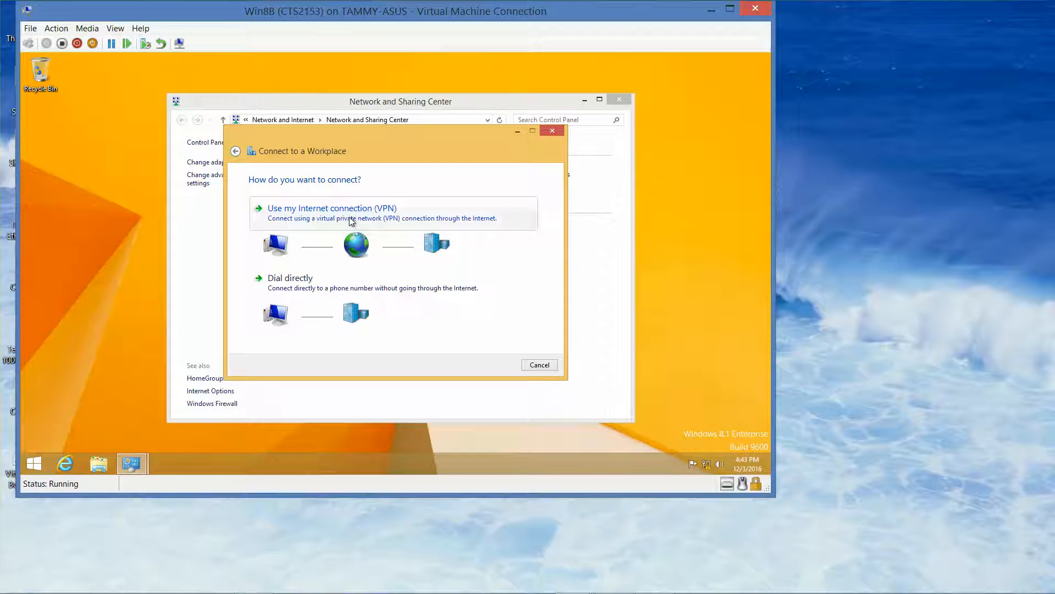
pyautogui.click(367, 225)
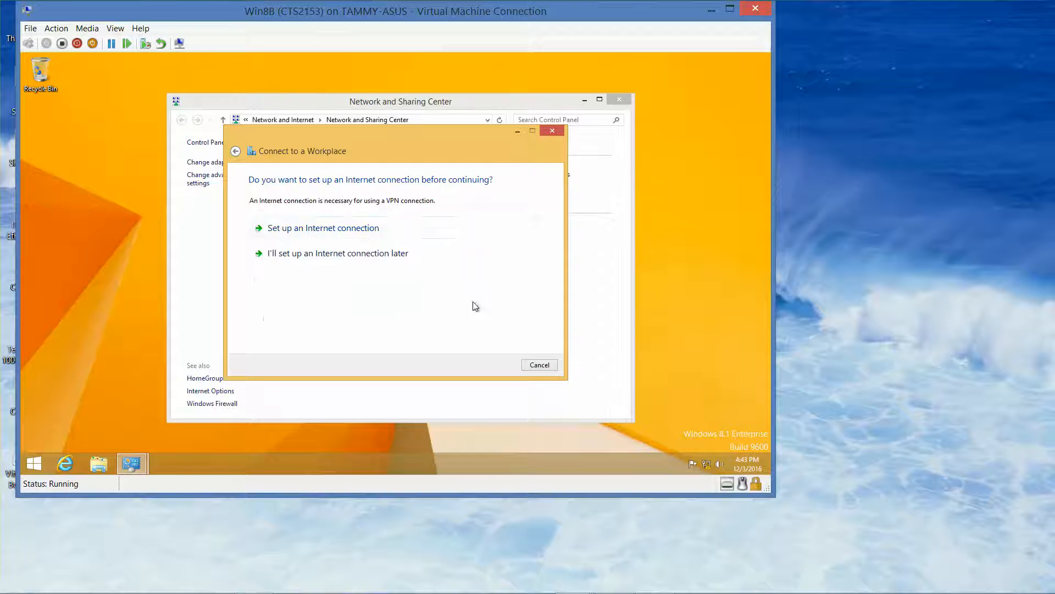
pyautogui.click(375, 256)
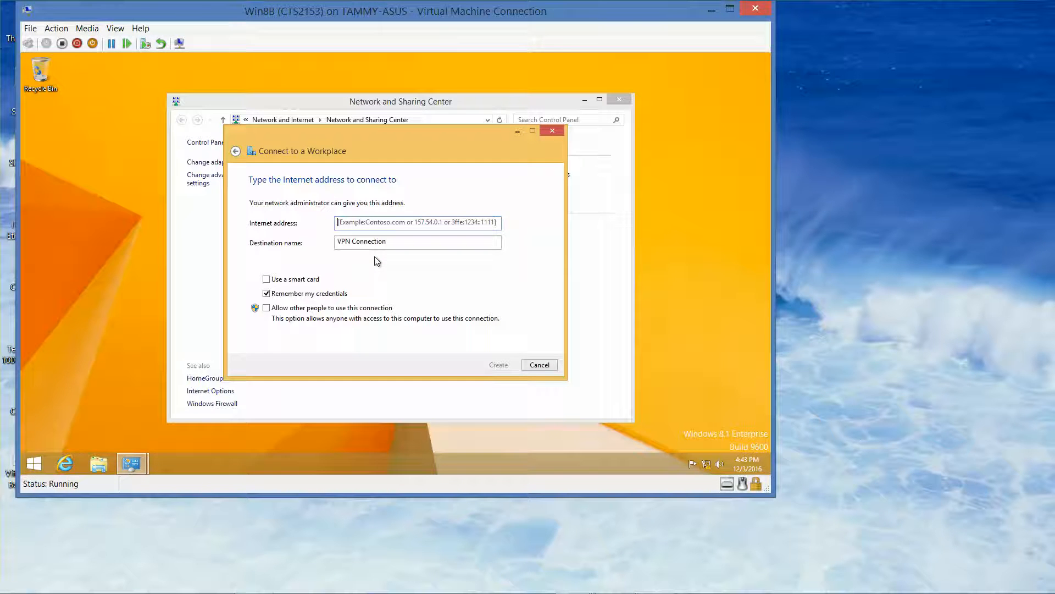
# Create the VPN connection with Internet address 192.168.2.1.
pyautogui.write('192')
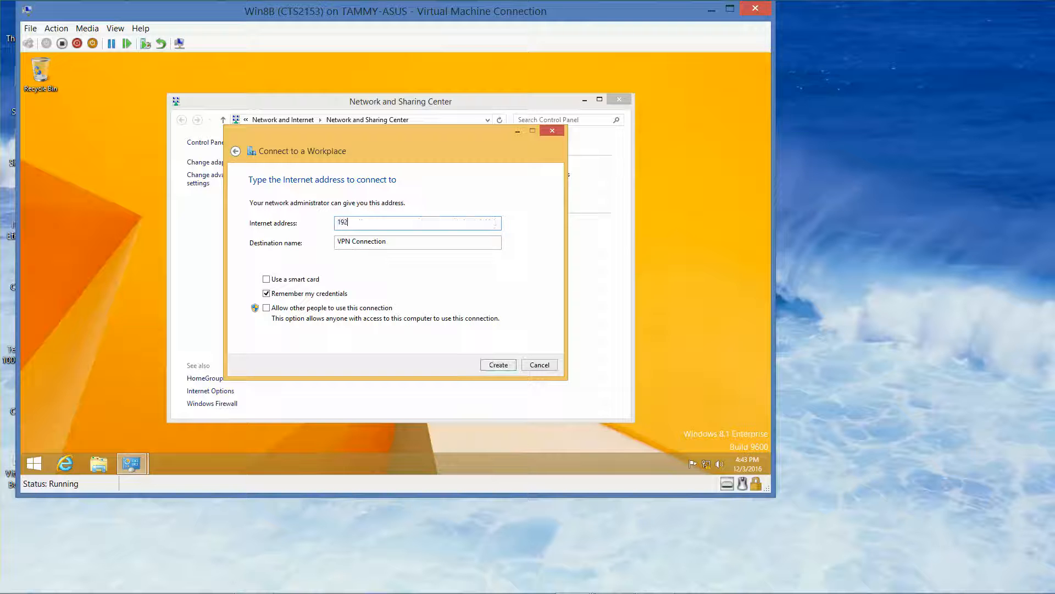
pyautogui.write('.168.2.1')
pyautogui.click(509, 372)
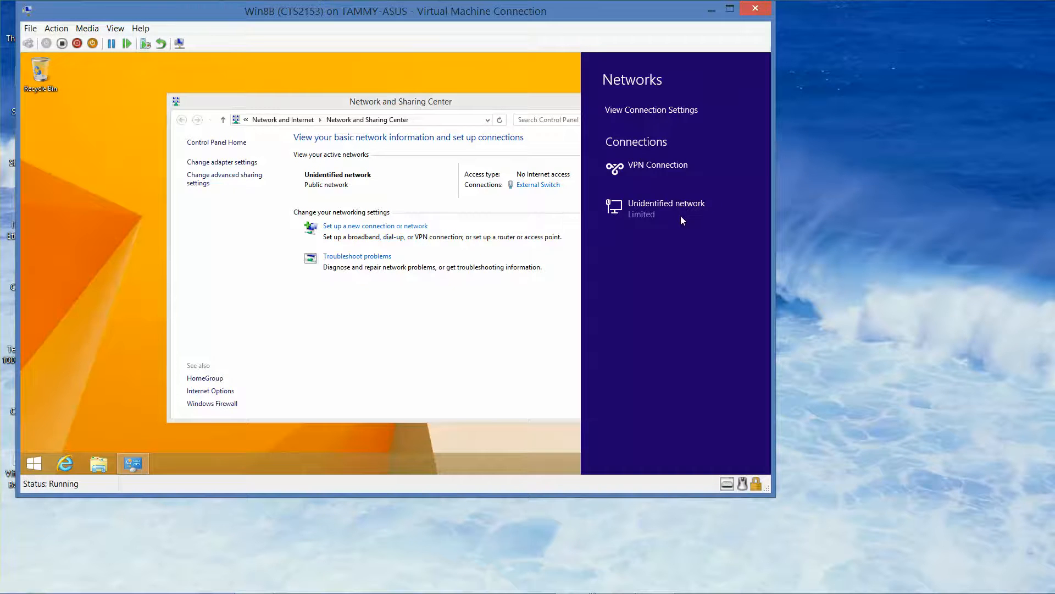
# Connect the VPN Connection, signing in as contoso\administrator with the account password.
pyautogui.click(668, 173)
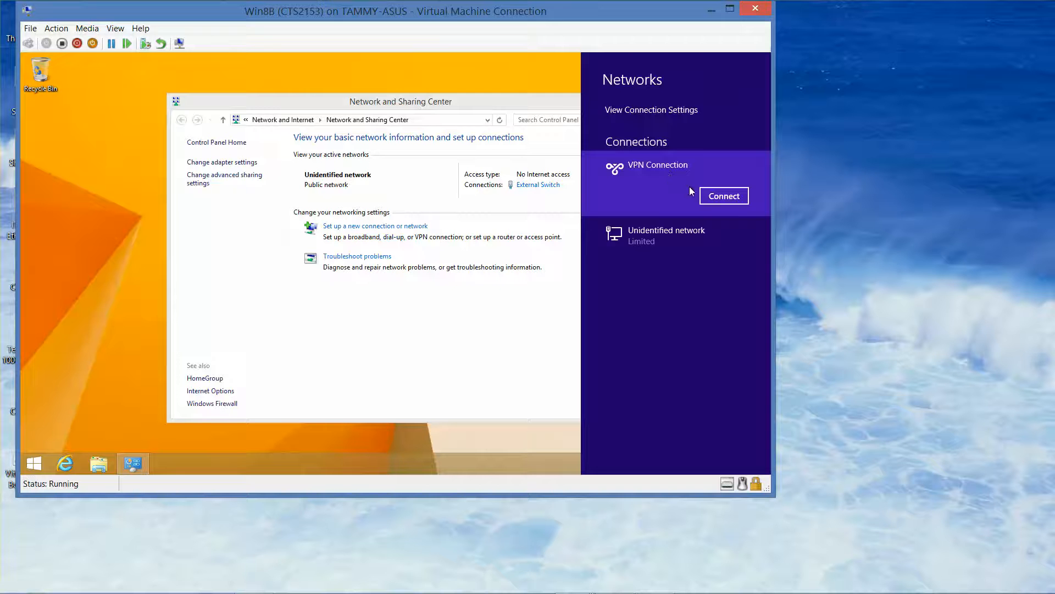
pyautogui.click(721, 197)
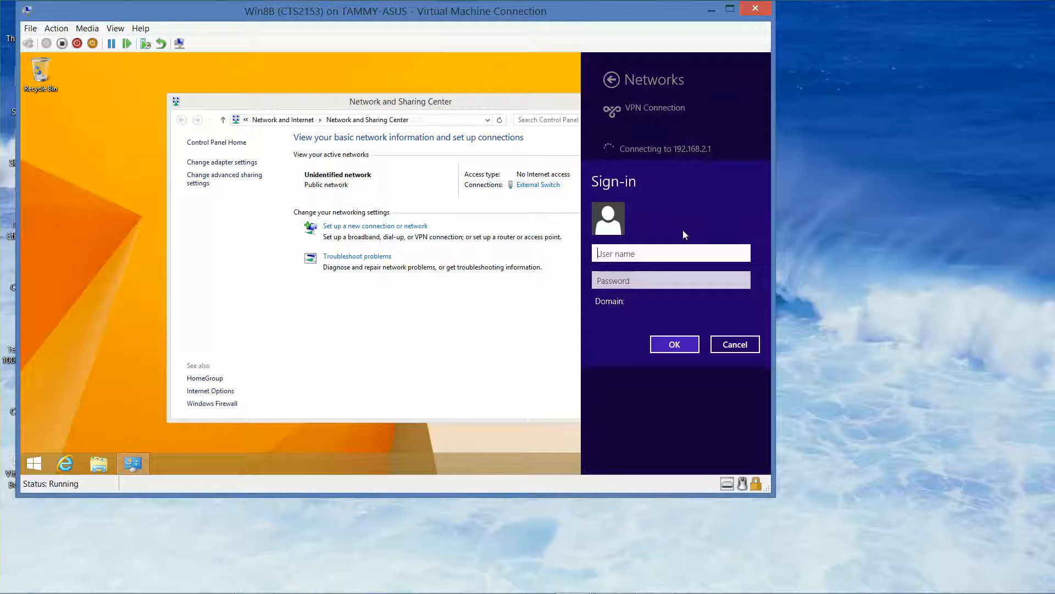
pyautogui.write('contoso\\administrator')
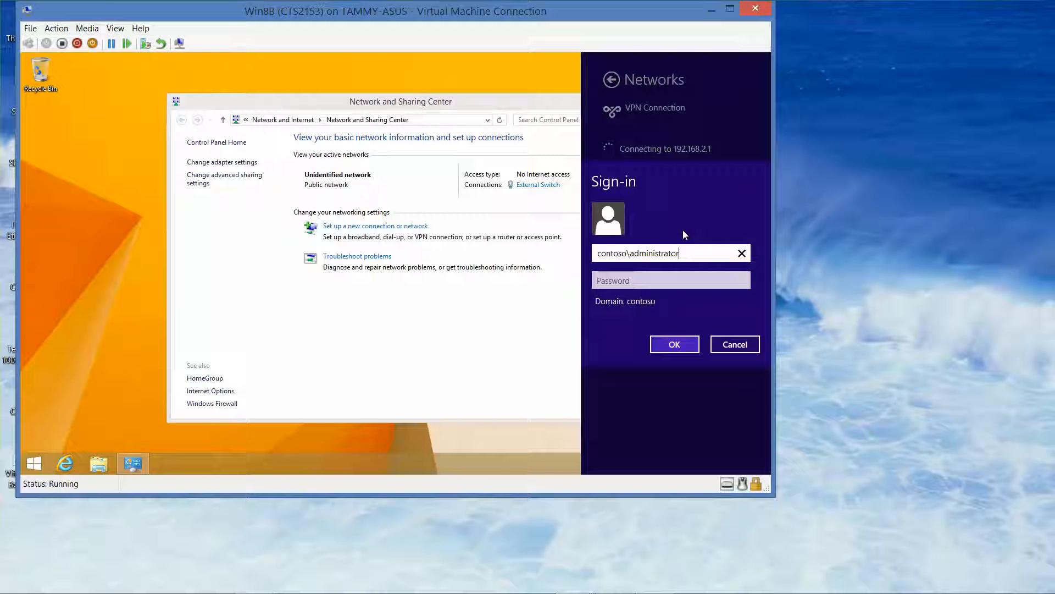
pyautogui.press('Tab')
pyautogui.write('Pa$$w0rd')
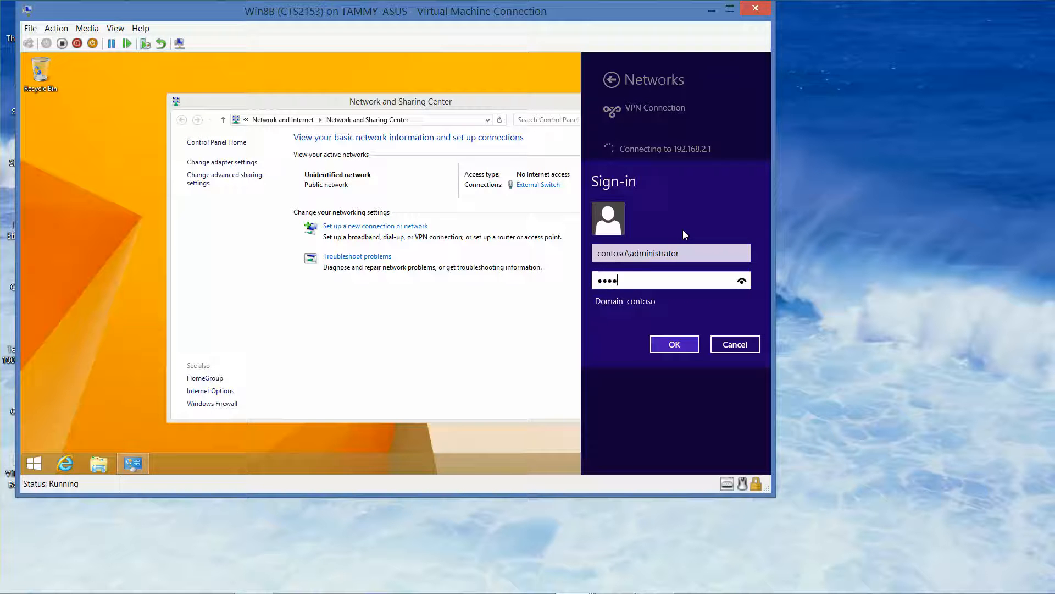
pyautogui.click(681, 344)
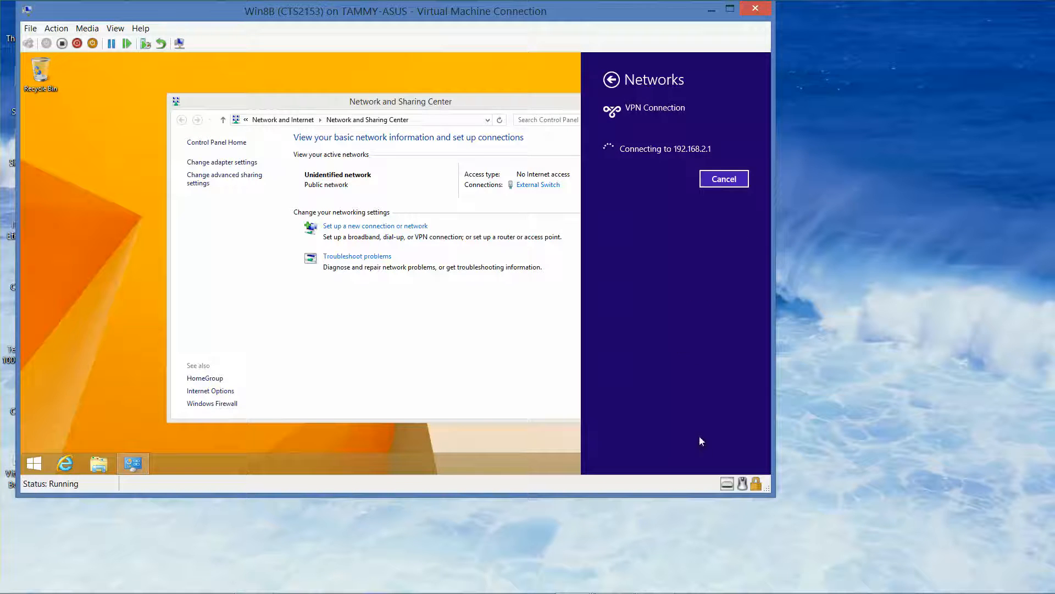
pyautogui.moveTo(697, 592)
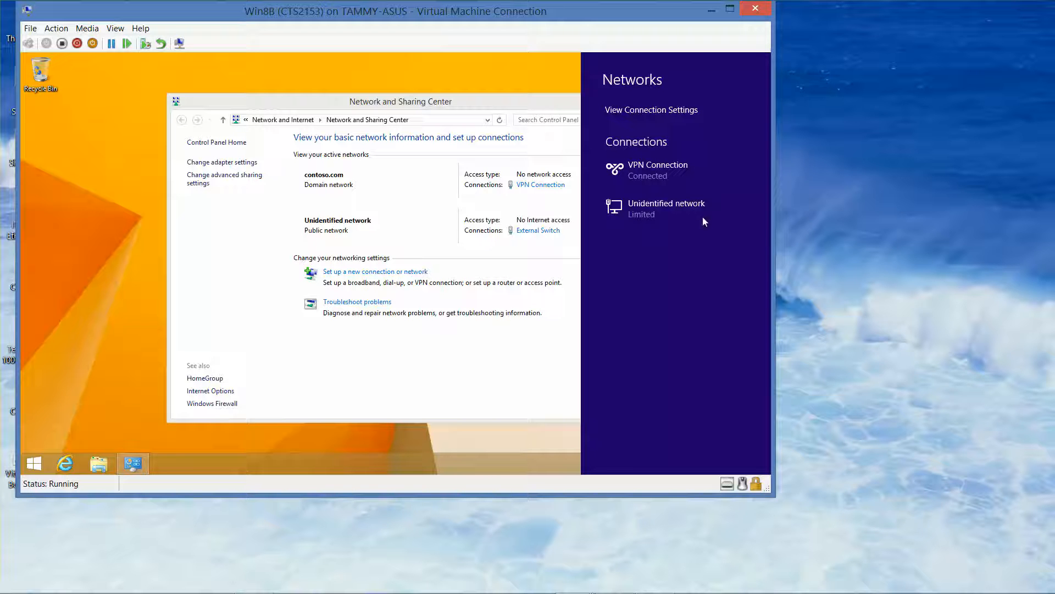
# Disconnect the VPN Connection.
pyautogui.click(657, 172)
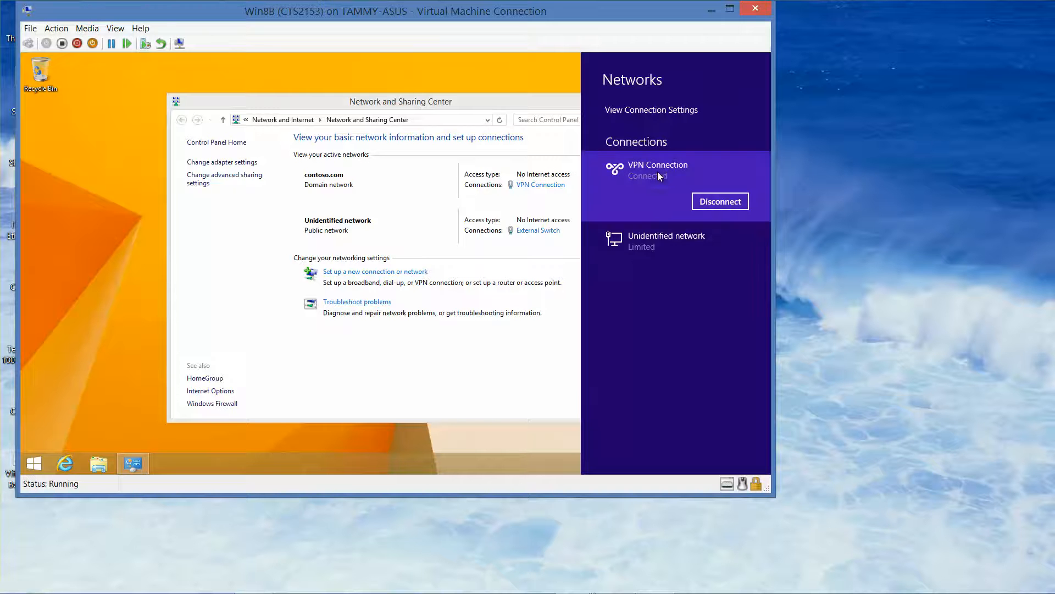
pyautogui.click(709, 201)
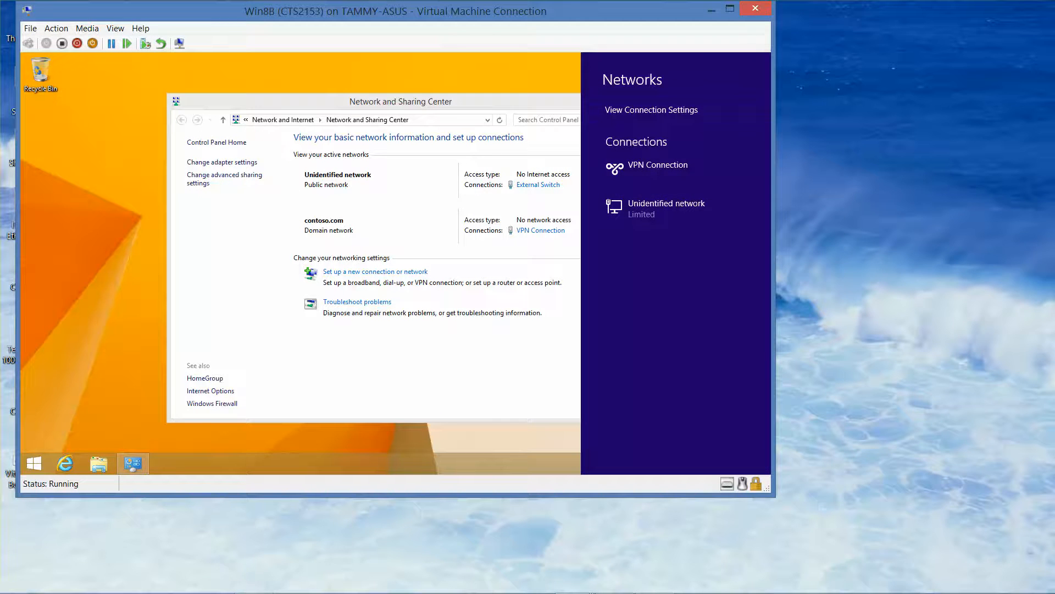
# Switch to the RWDC01 virtual machine and unlock it by entering the administrator's password.
pyautogui.moveTo(572, 582)
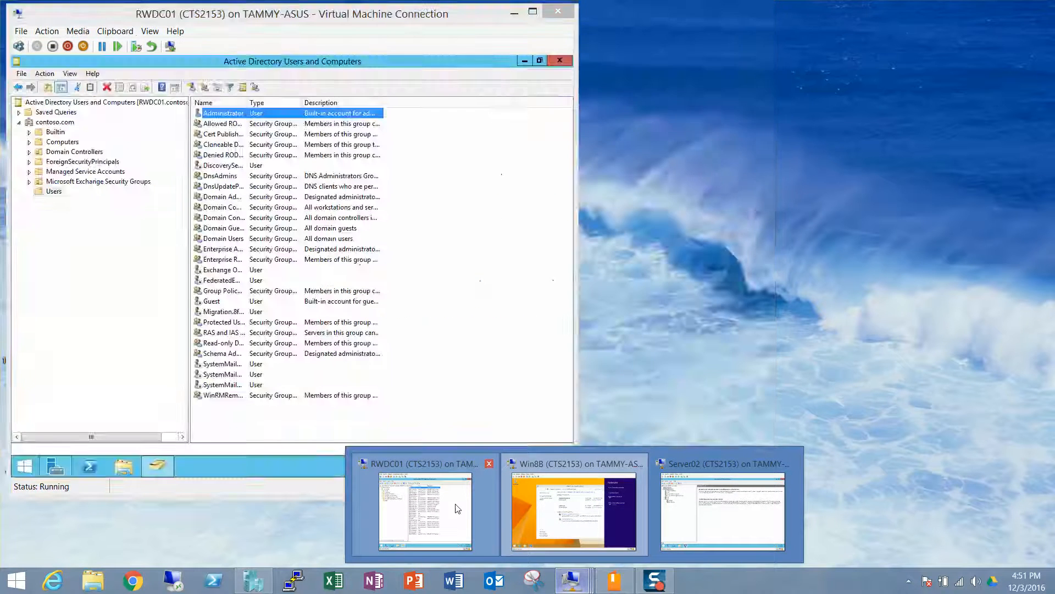
pyautogui.click(425, 511)
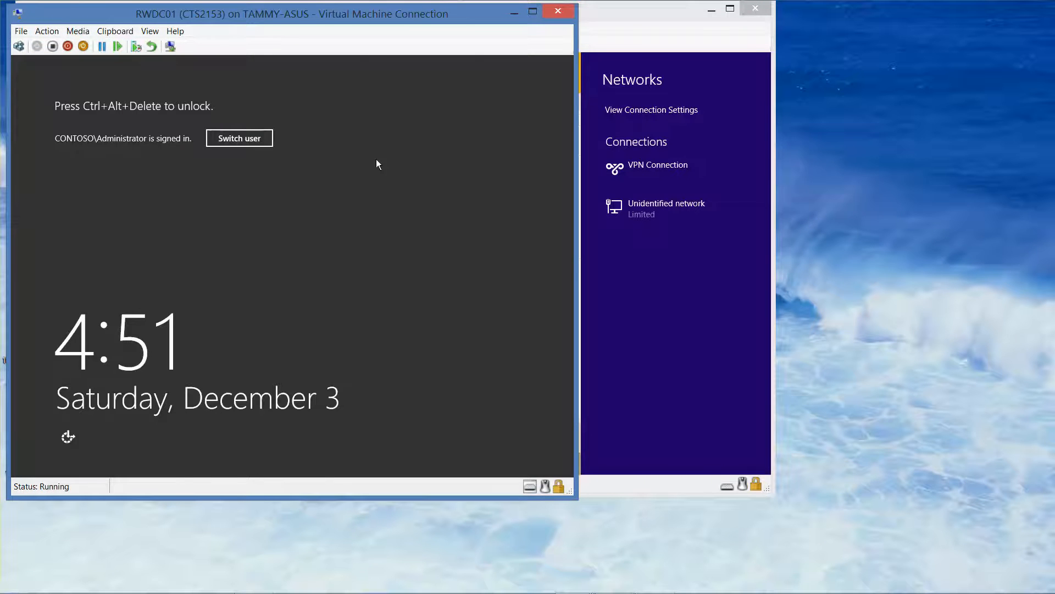
pyautogui.click(18, 46)
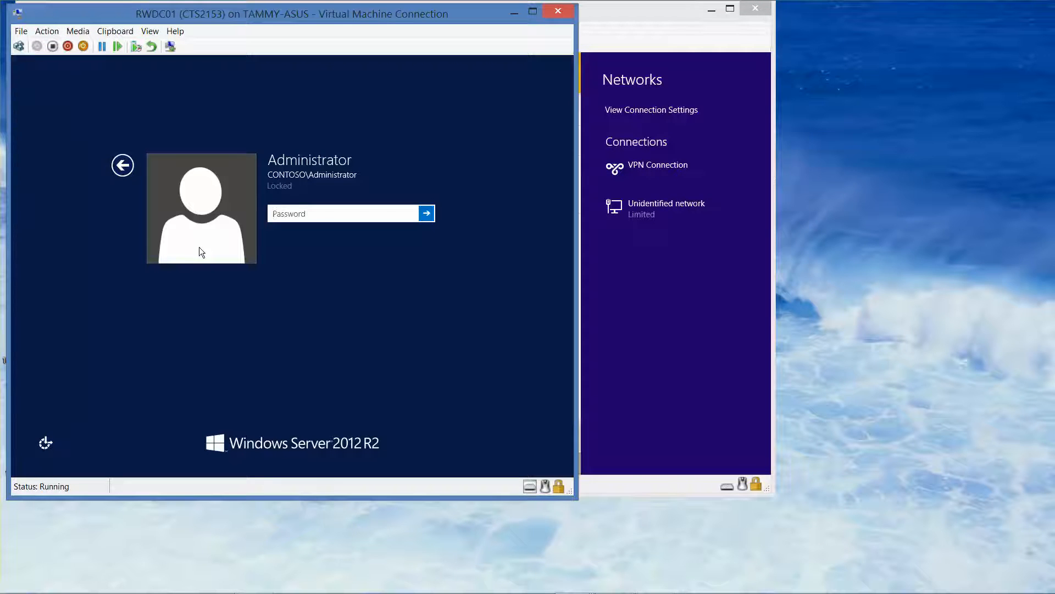
pyautogui.write('Pa$$w0rd')
pyautogui.press('Return')
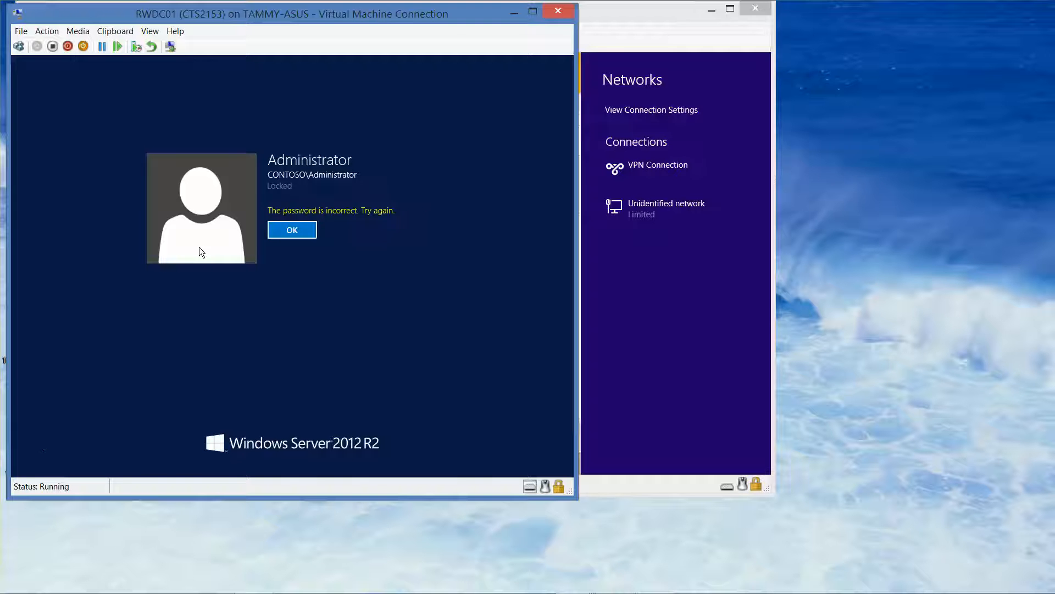
pyautogui.click(712, 9)
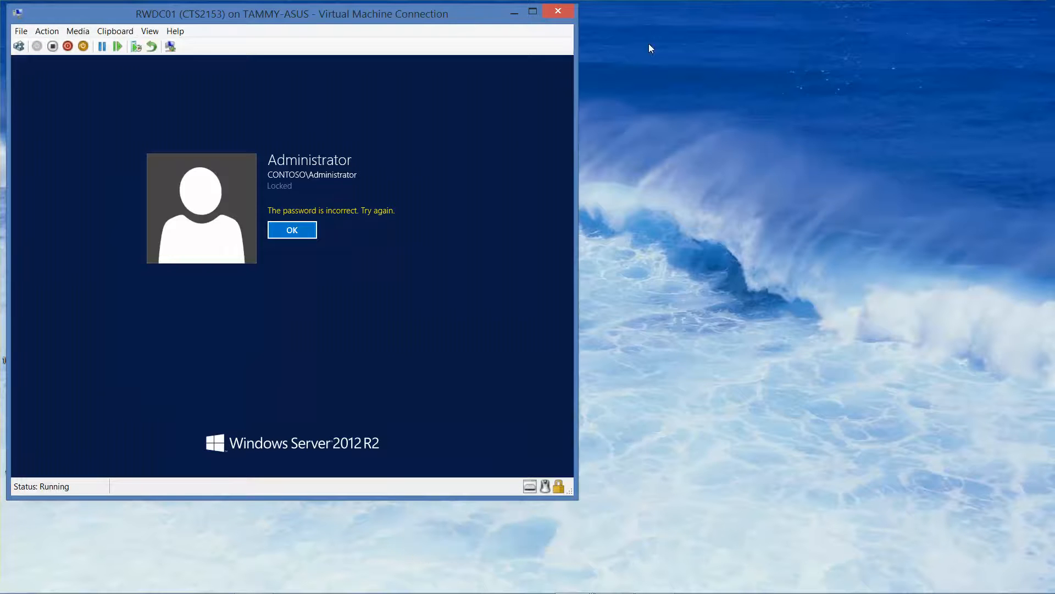
pyautogui.click(287, 229)
pyautogui.write('P')
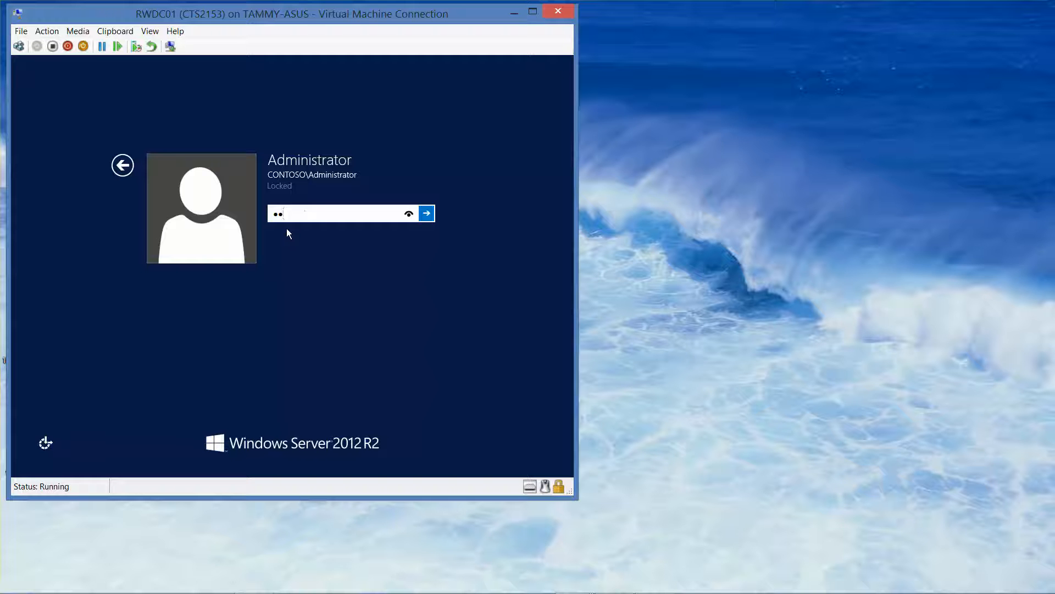
pyautogui.press('Return')
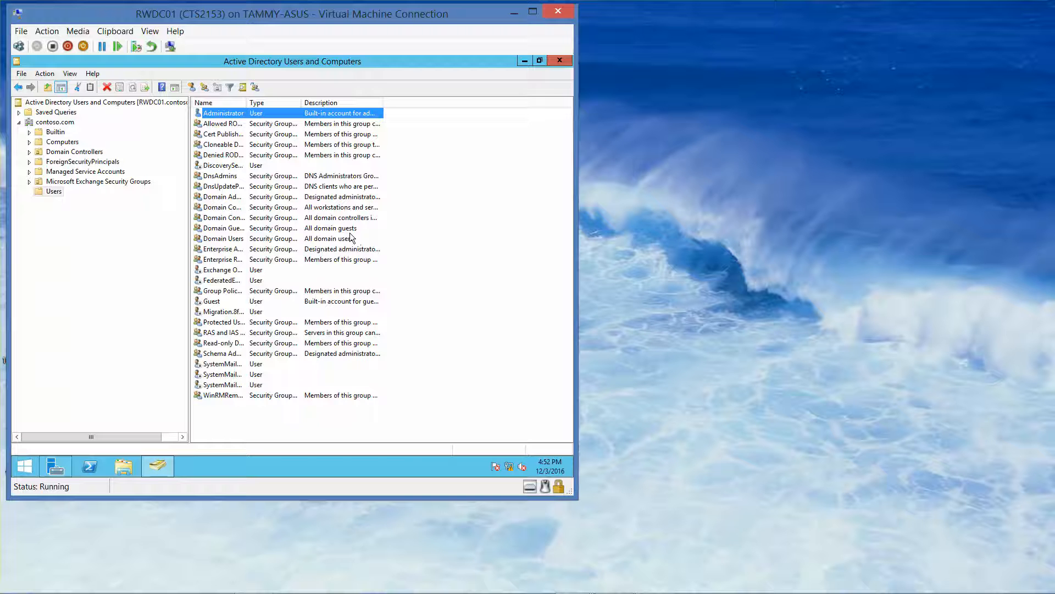
# Set the Administrator account's dial-in network access permission to Control access through NPS Network Policy.
pyautogui.doubleClick(264, 116)
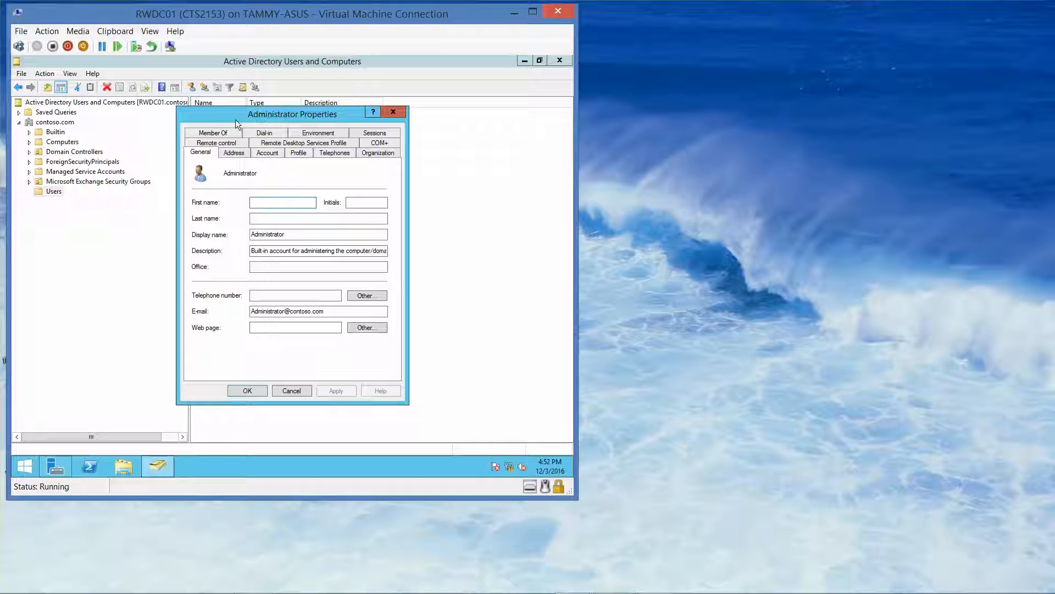
pyautogui.click(264, 134)
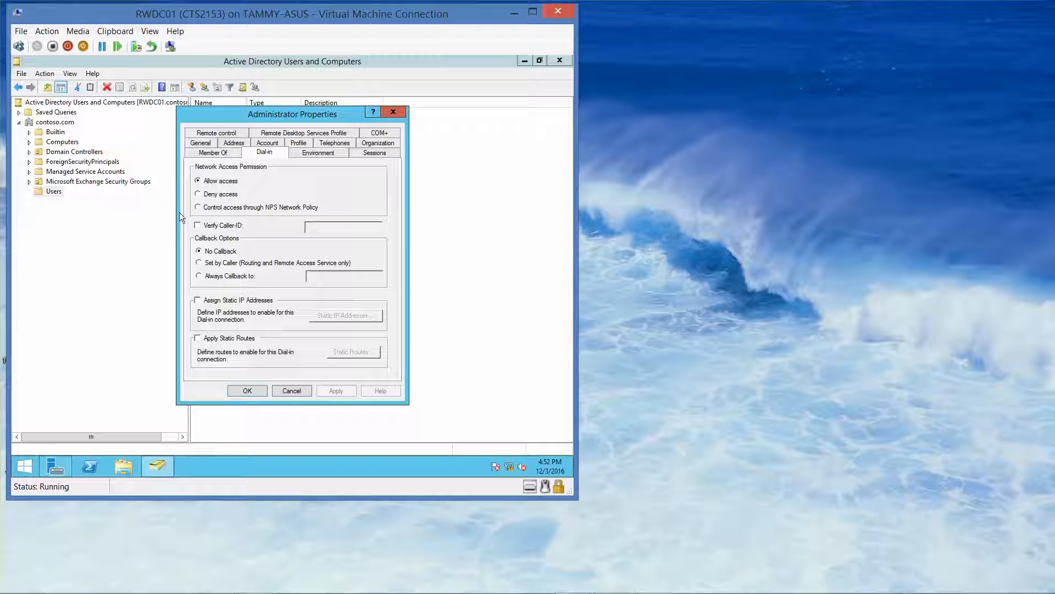
pyautogui.click(202, 208)
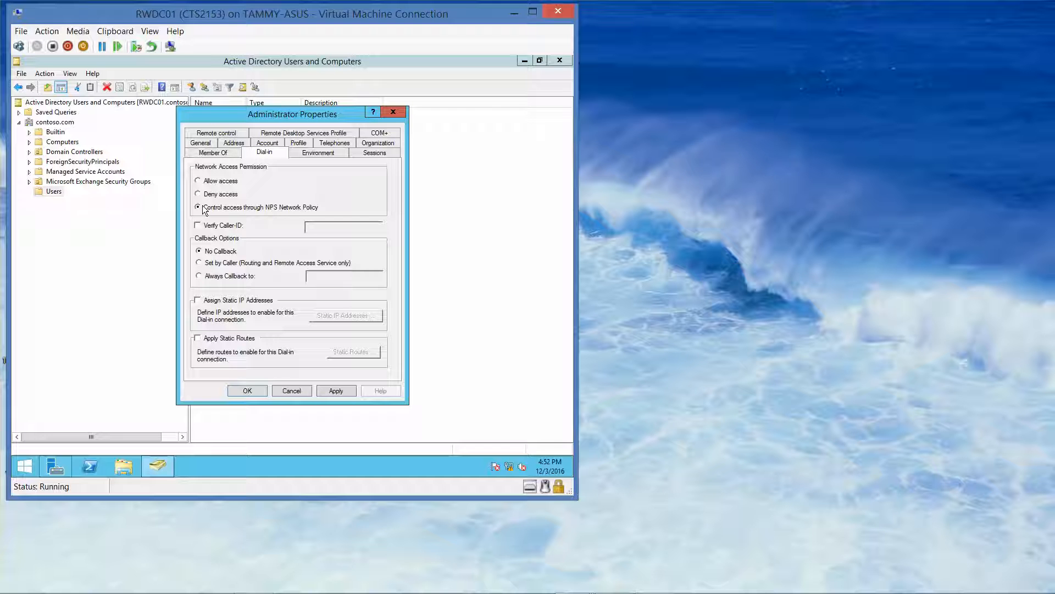
pyautogui.click(248, 390)
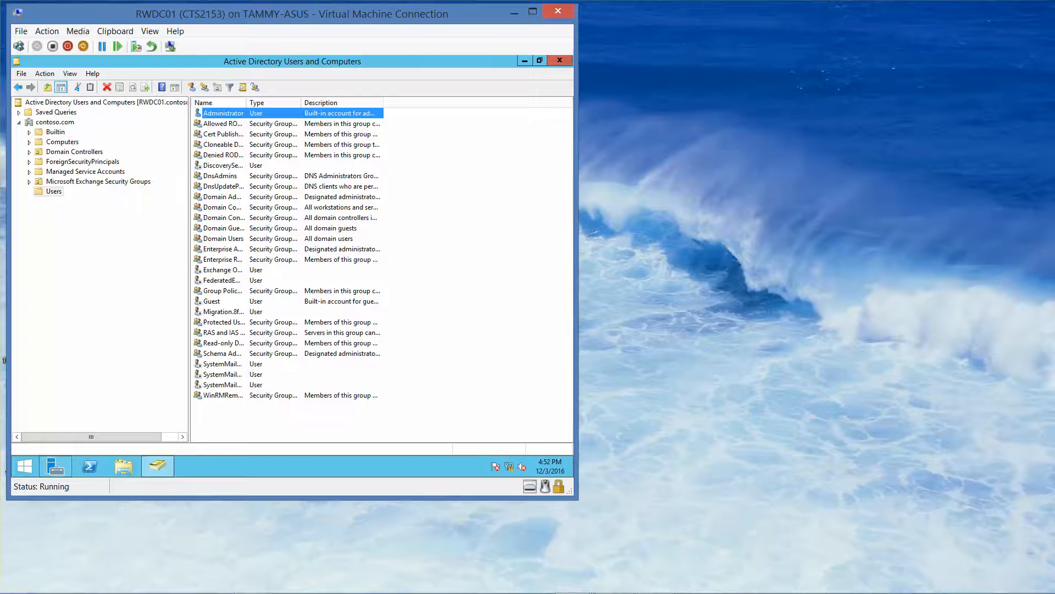
# Switch to the Win8B virtual machine and try connecting the VPN Connection again.
pyautogui.moveTo(588, 585)
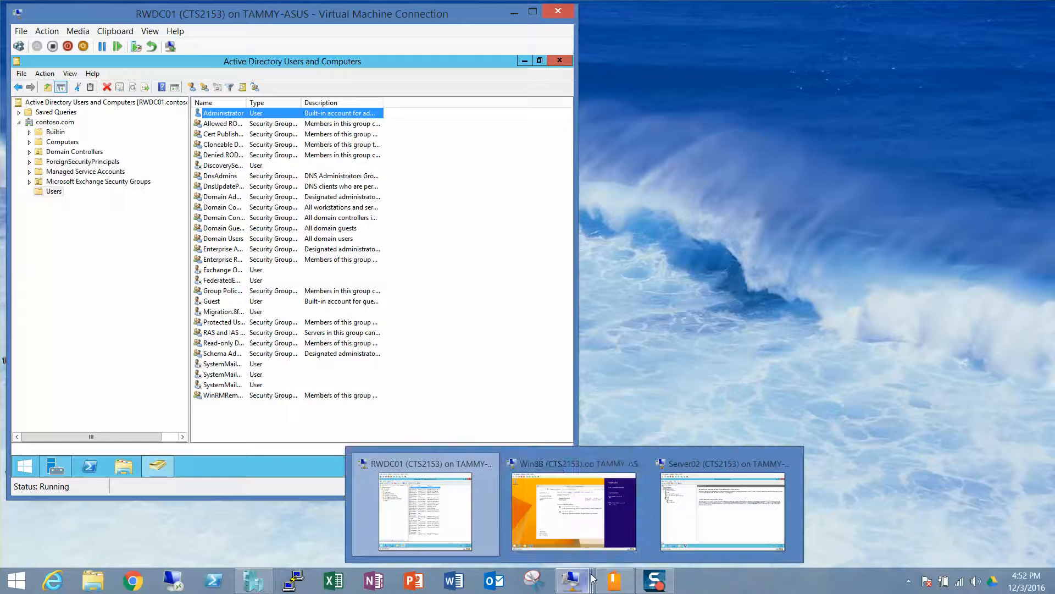
pyautogui.click(574, 495)
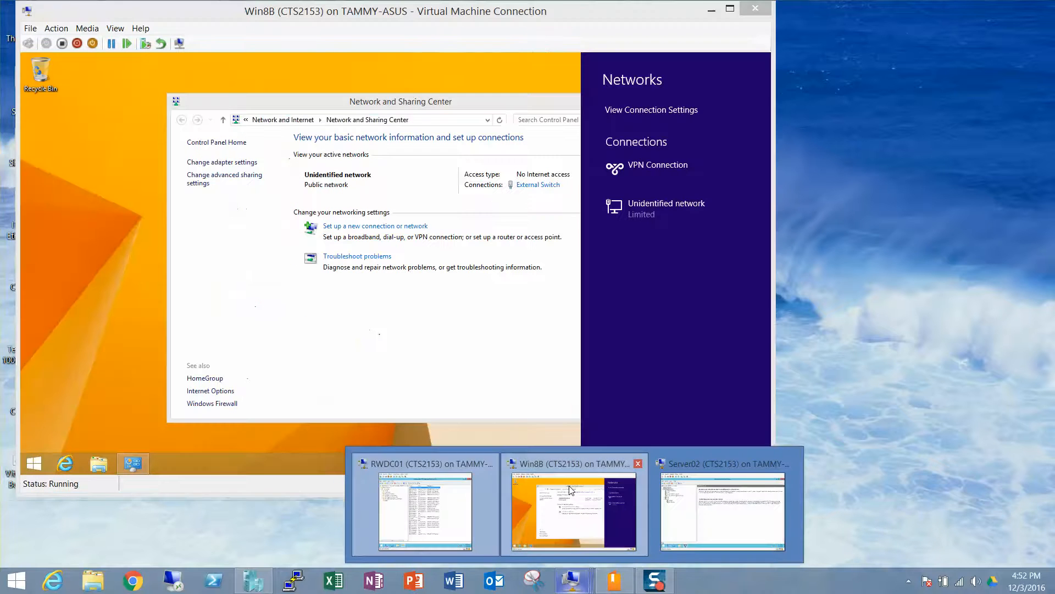
pyautogui.click(649, 168)
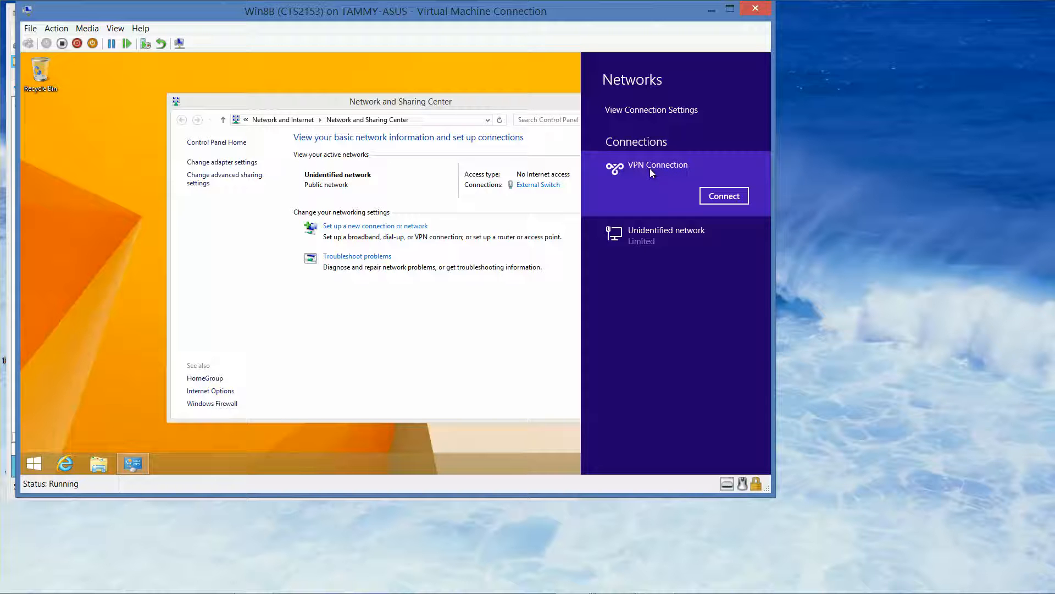
pyautogui.click(709, 197)
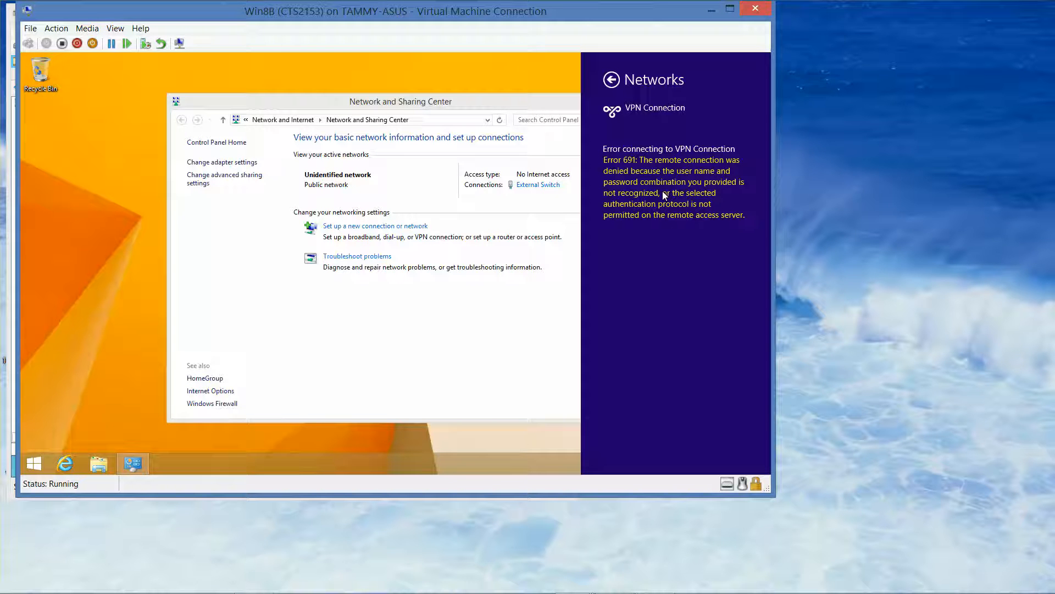
# Switch to RWDC01 and set the Administrator account's dial-in network access permission to Allow access.
pyautogui.moveTo(572, 590)
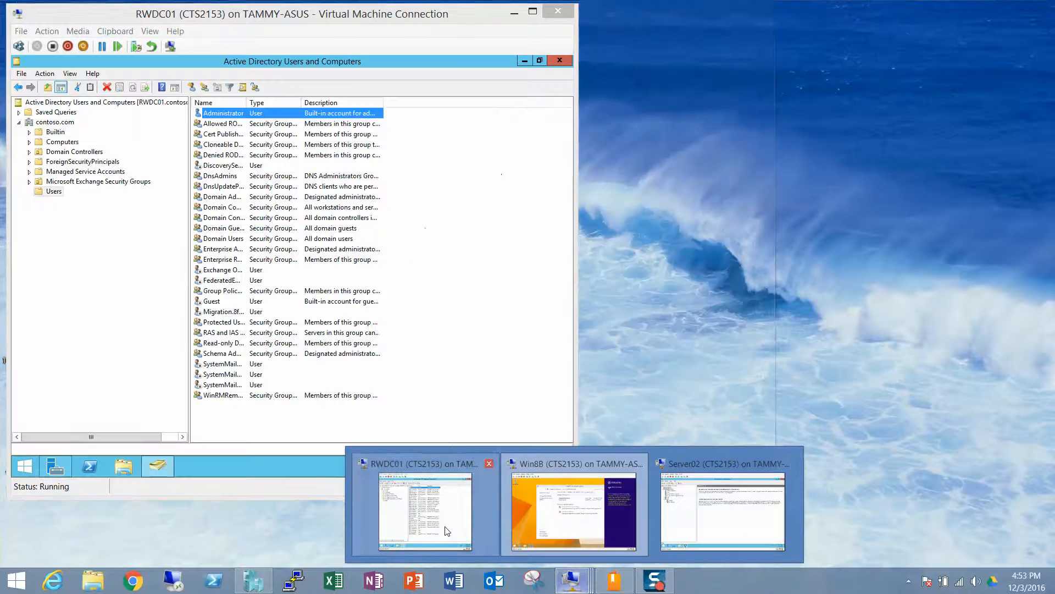
pyautogui.click(444, 526)
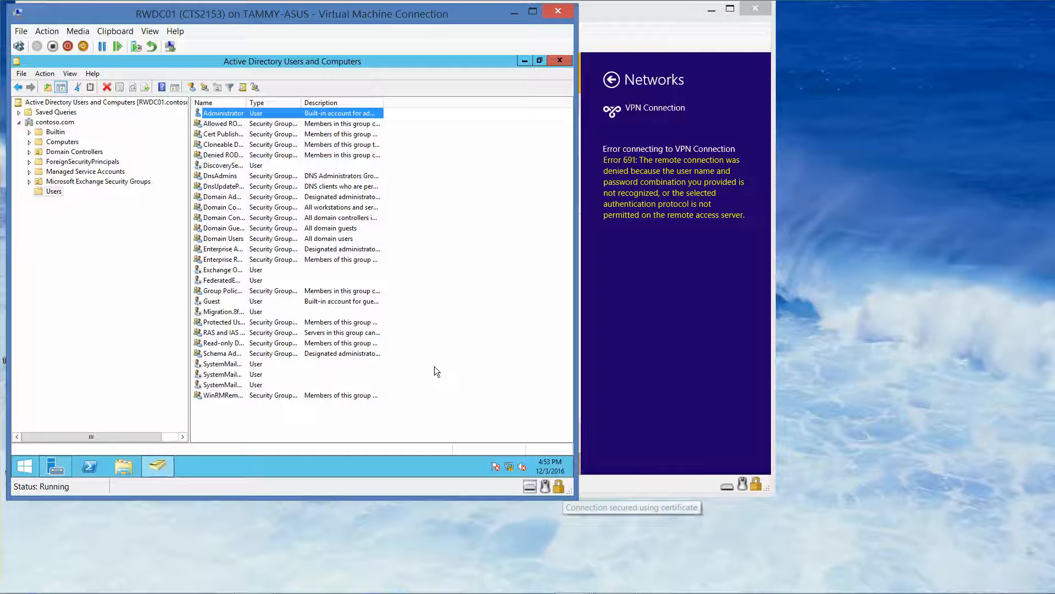
pyautogui.doubleClick(243, 112)
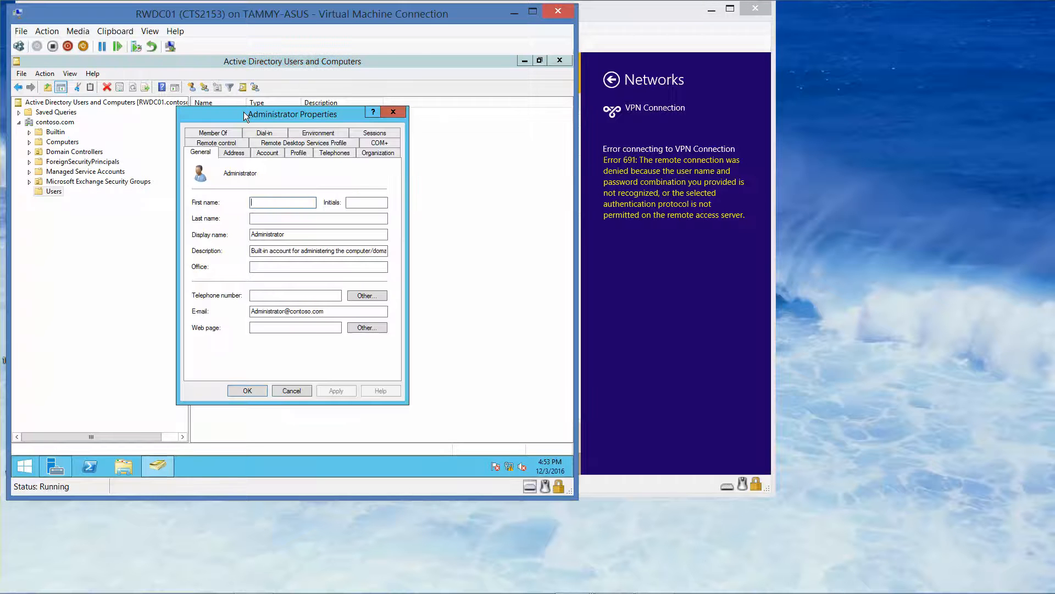
pyautogui.click(264, 133)
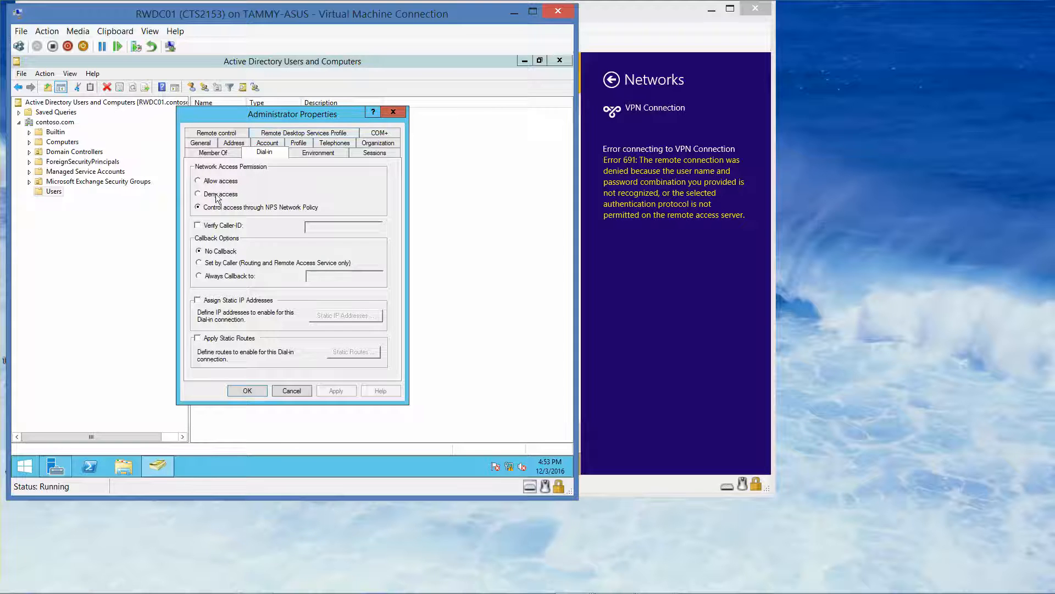
pyautogui.click(203, 180)
pyautogui.click(248, 391)
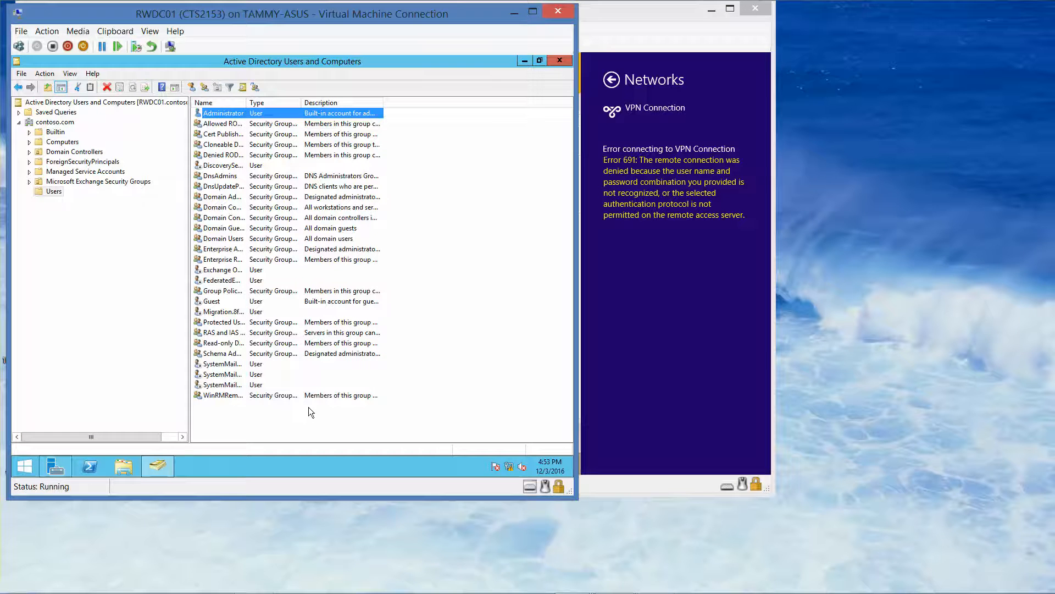
# Switch to the Server02 virtual machine and close the Routing and Remote Access console.
pyautogui.moveTo(379, 591)
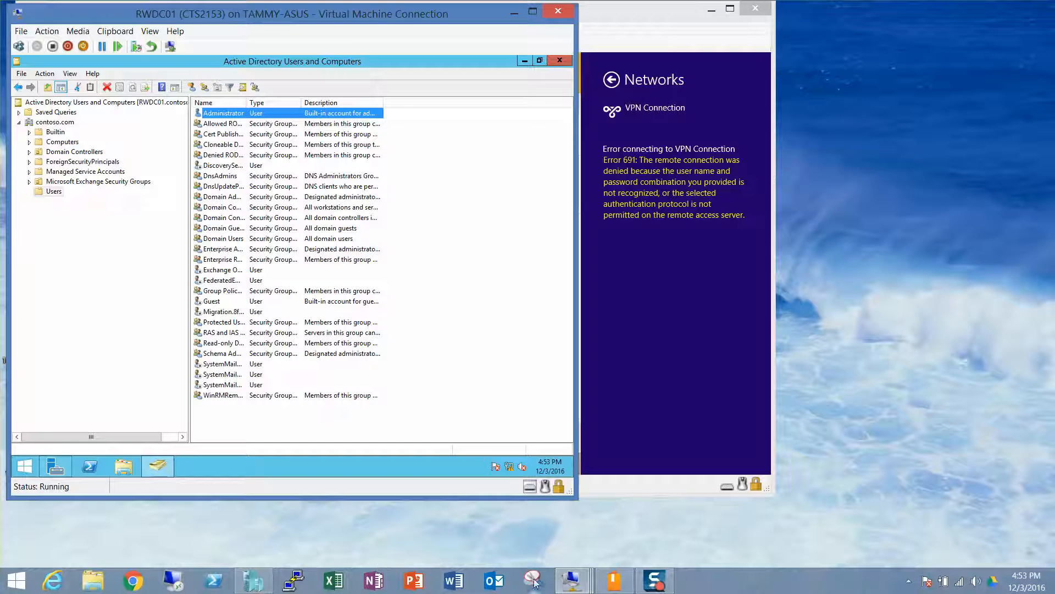
pyautogui.moveTo(584, 581)
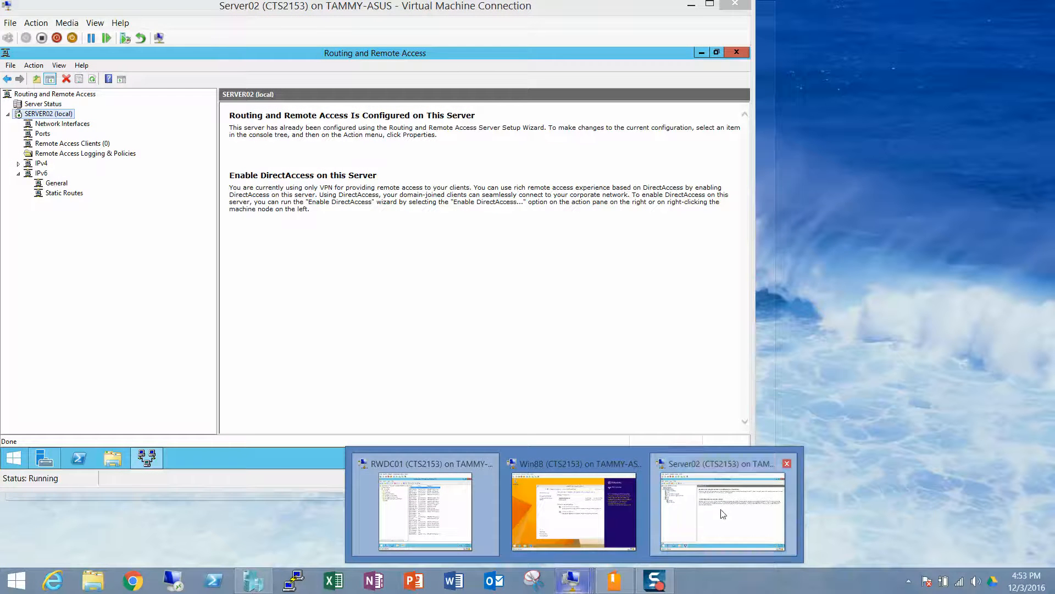
pyautogui.click(705, 477)
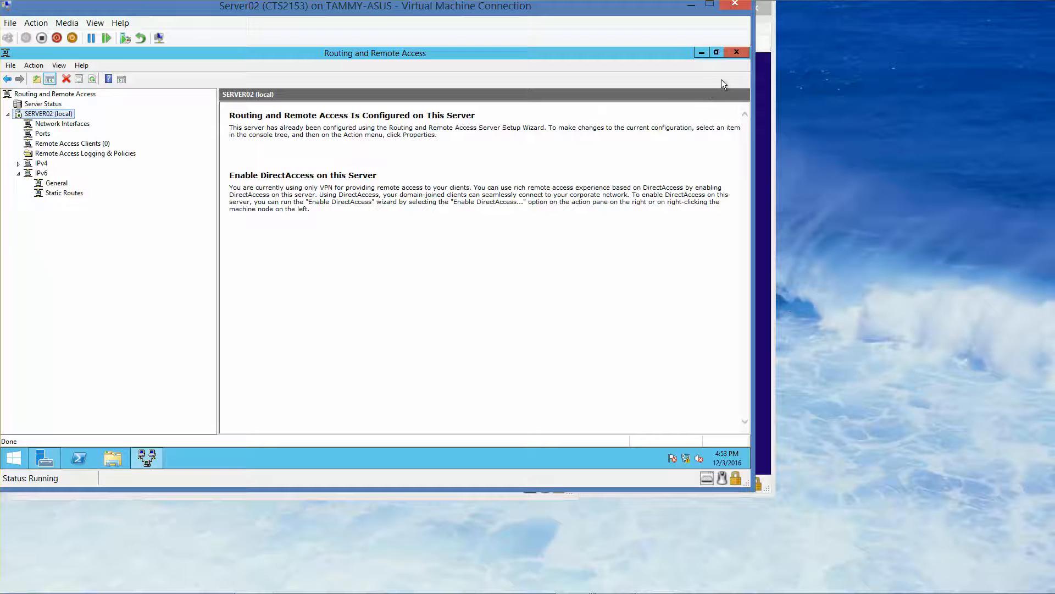
pyautogui.click(736, 52)
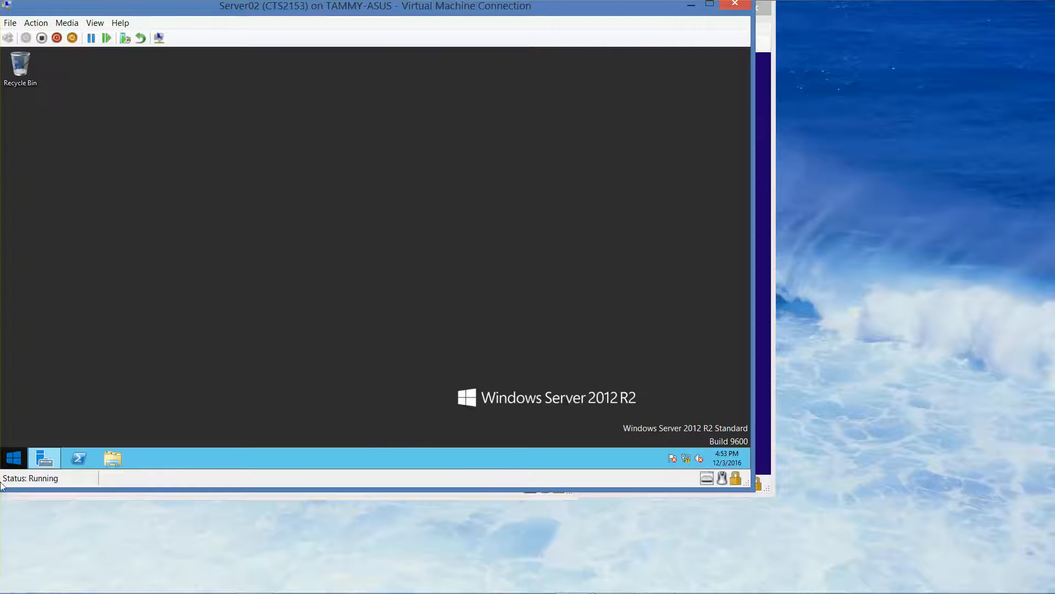
# Open Administrative Tools from the Server02 Start screen.
pyautogui.click(11, 466)
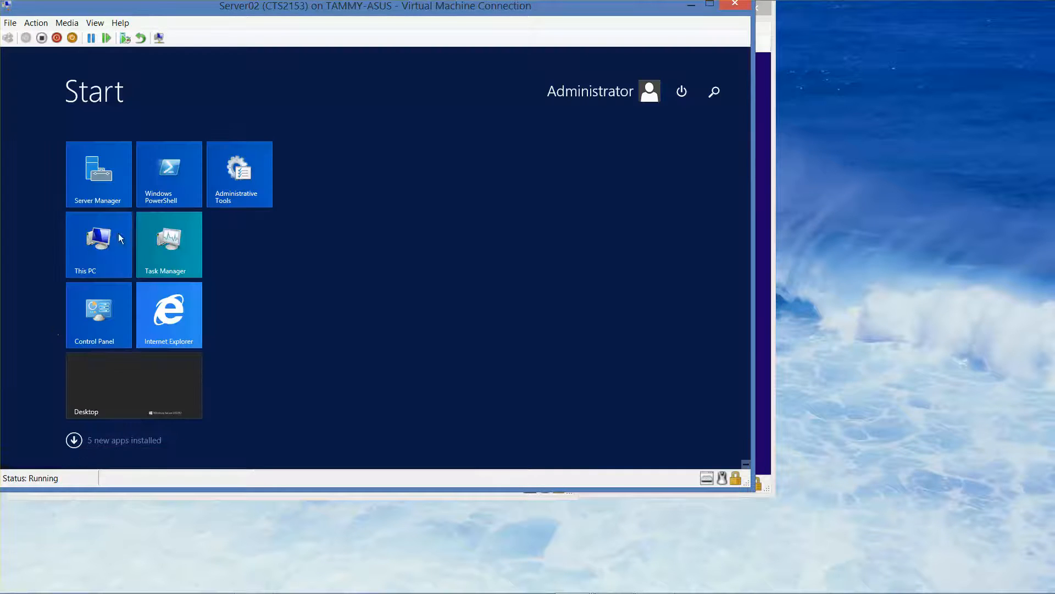
pyautogui.click(243, 174)
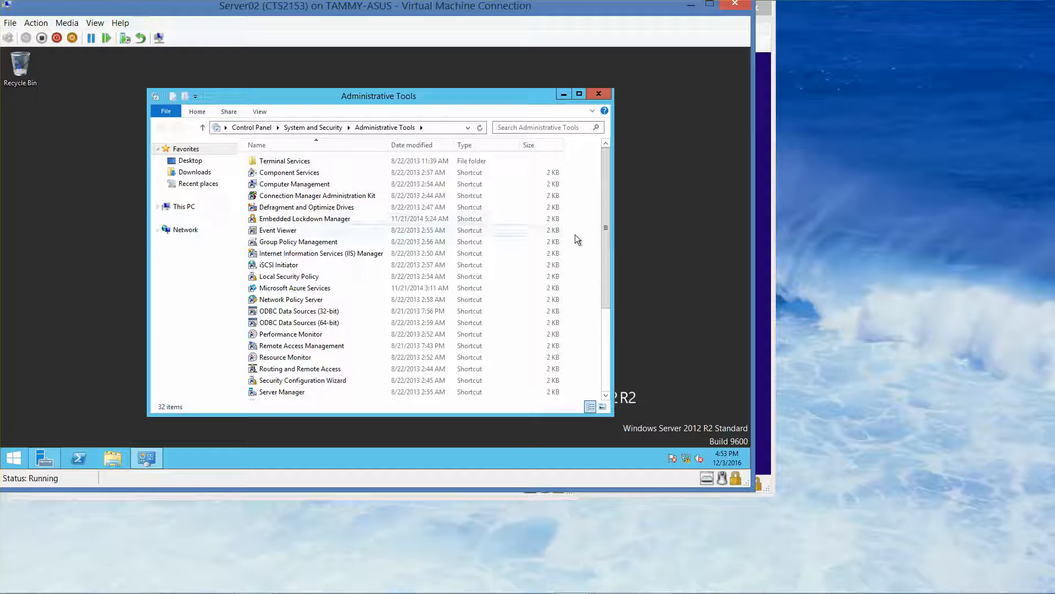
pyautogui.moveTo(607, 243); pyautogui.dragTo(627, 360)
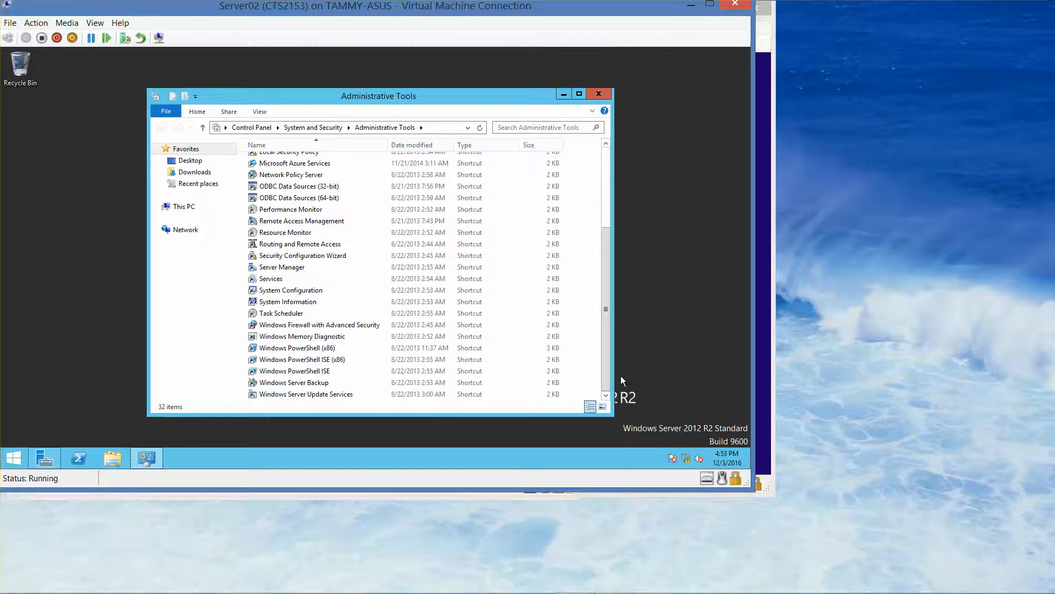
# Open Windows Firewall with Advanced Security properties and turn the firewall On for the Domain, Private and Public profiles.
pyautogui.doubleClick(327, 330)
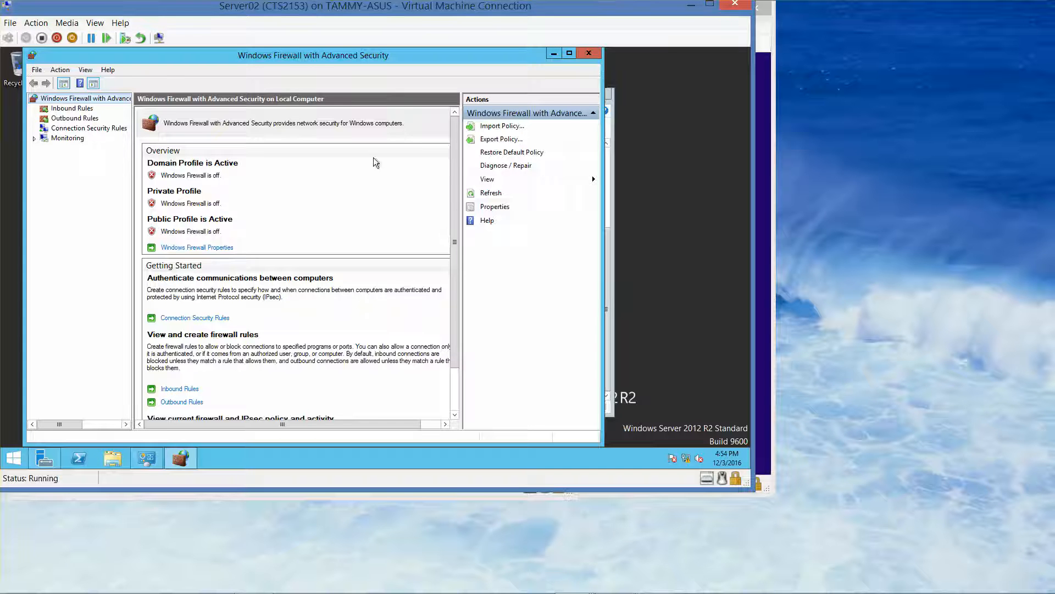
pyautogui.click(494, 207)
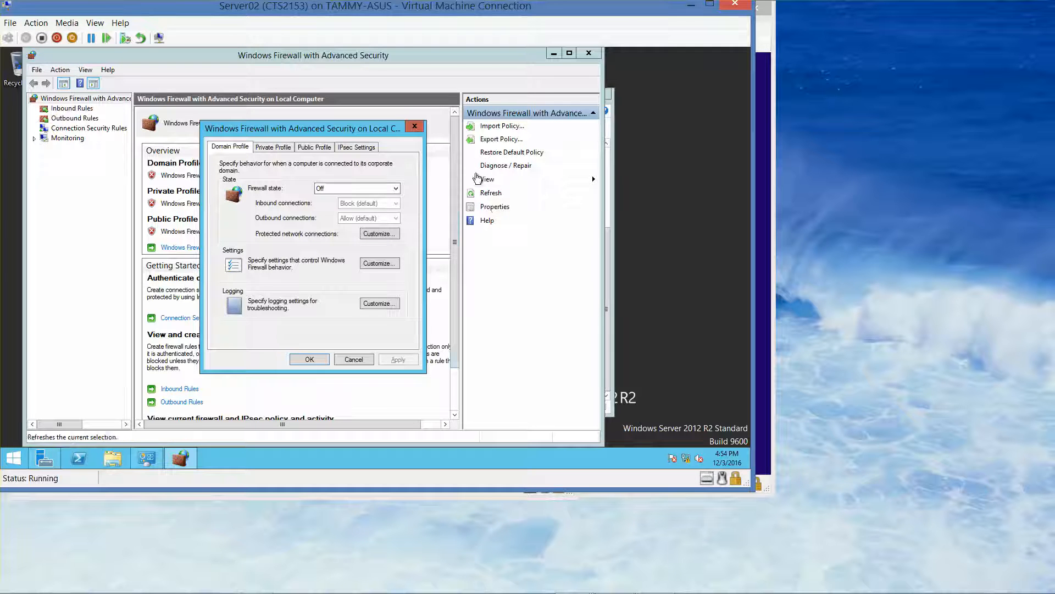
pyautogui.click(395, 189)
pyautogui.click(389, 198)
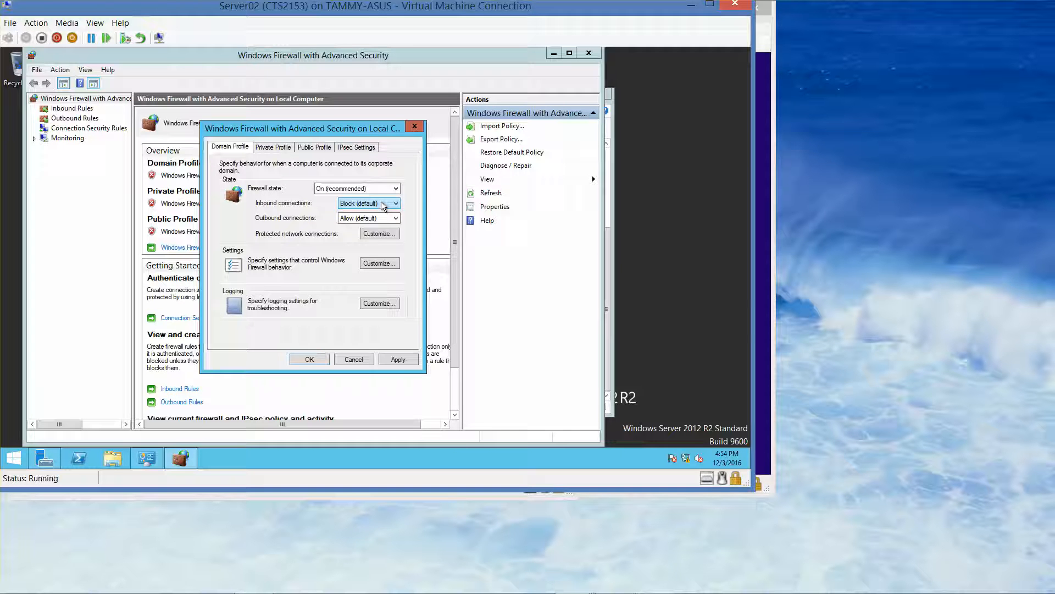
pyautogui.click(268, 148)
pyautogui.click(325, 189)
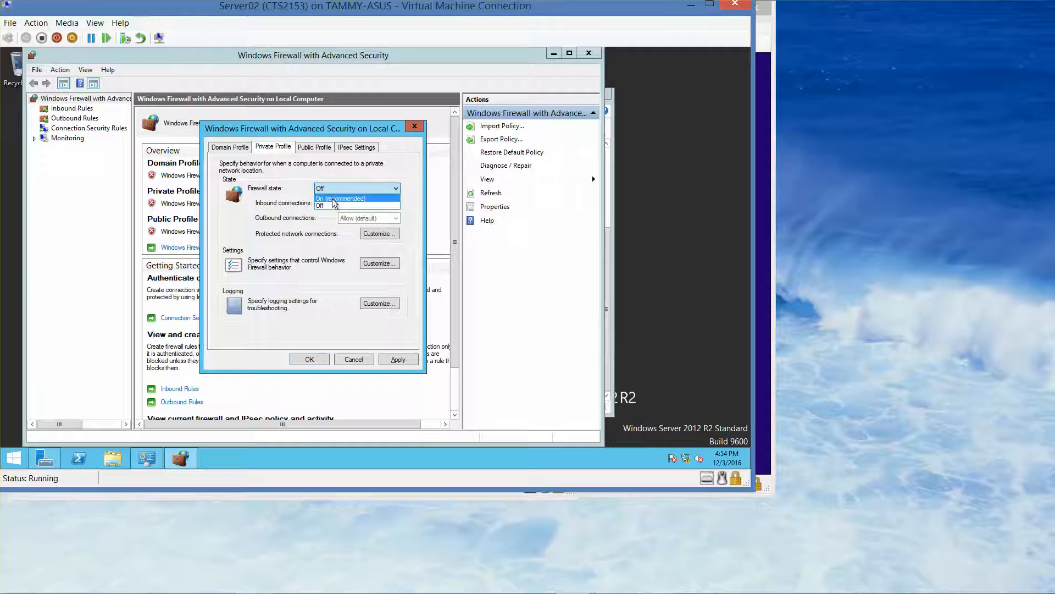
pyautogui.click(334, 204)
pyautogui.click(321, 147)
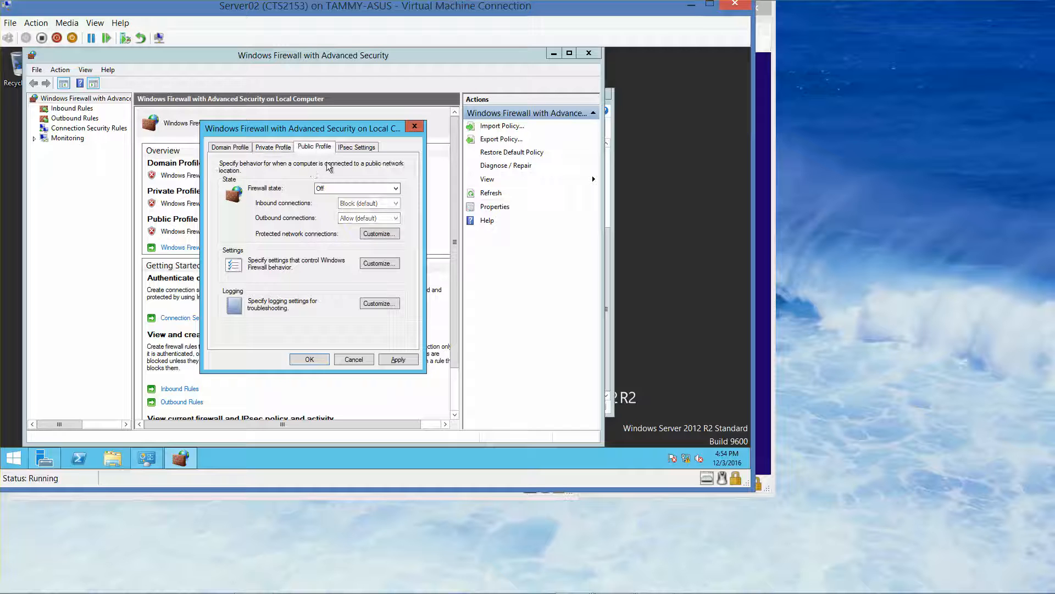
pyautogui.click(345, 187)
pyautogui.click(345, 197)
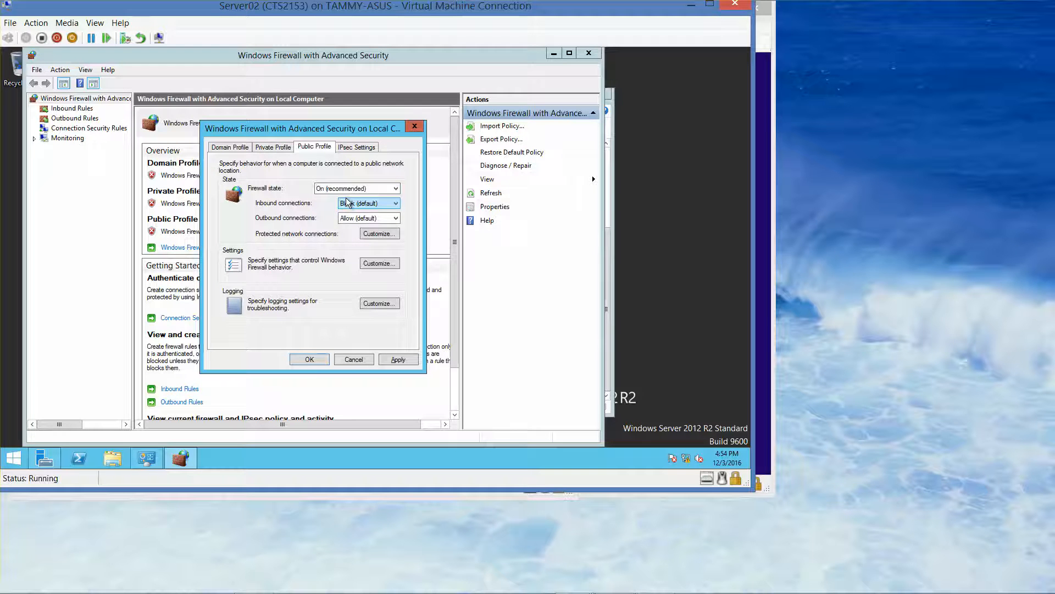
pyautogui.click(309, 359)
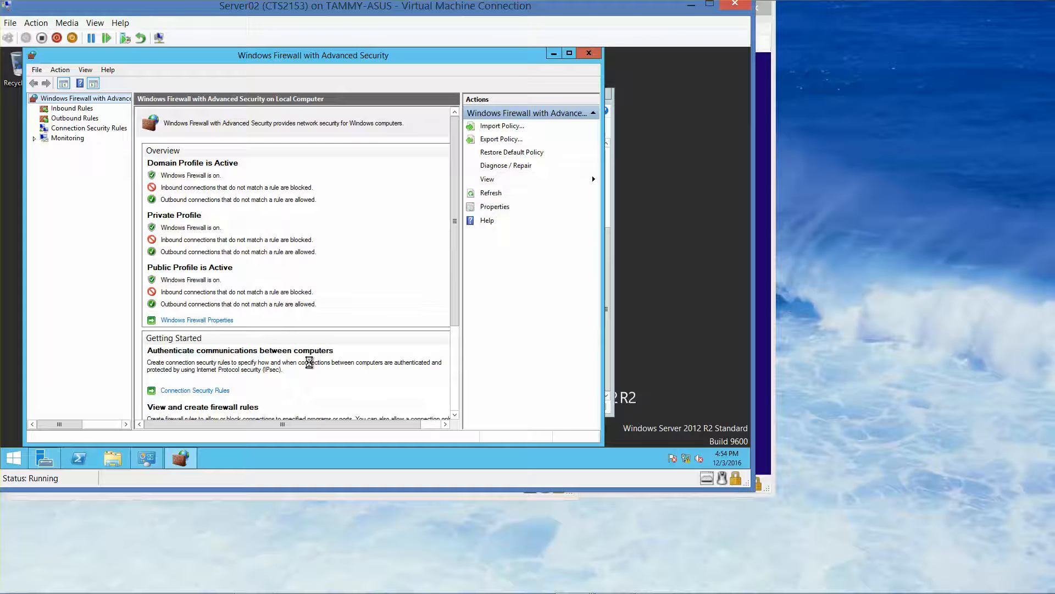
# Close the firewall console and switch to the Win8B virtual machine.
pyautogui.click(592, 52)
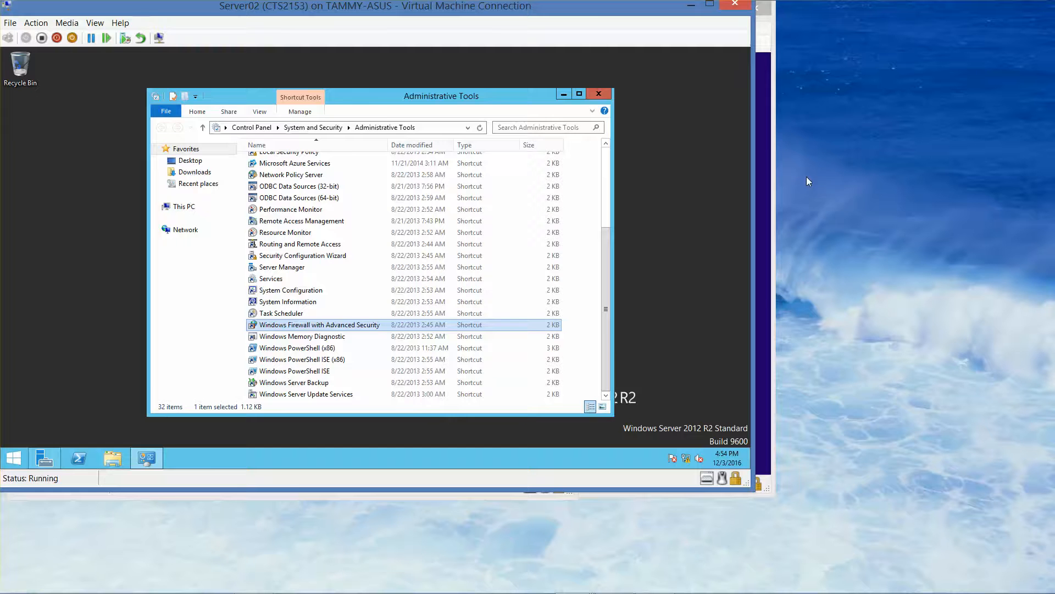
pyautogui.click(769, 243)
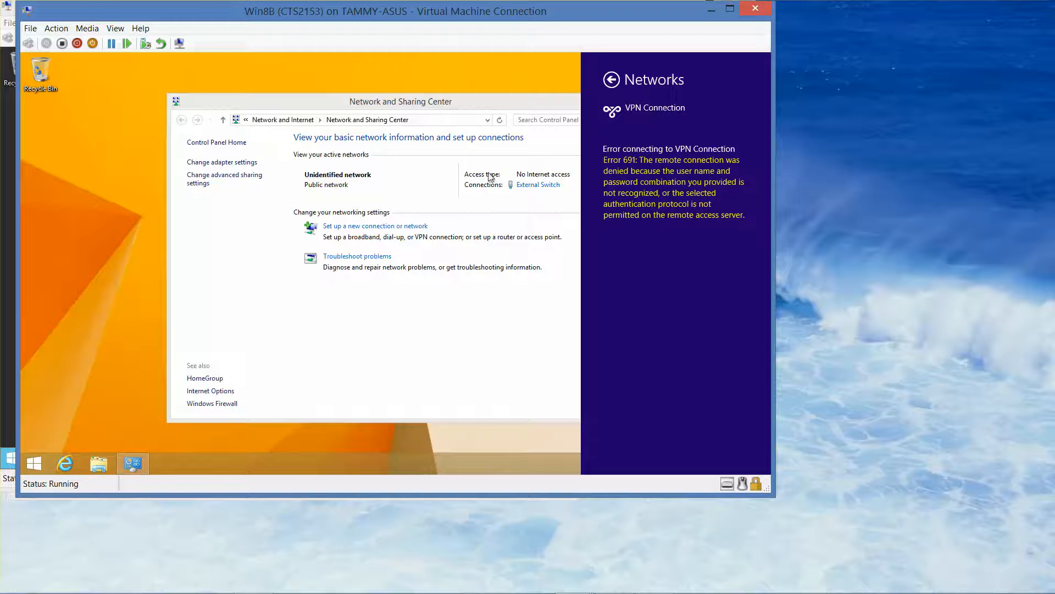
pyautogui.click(460, 370)
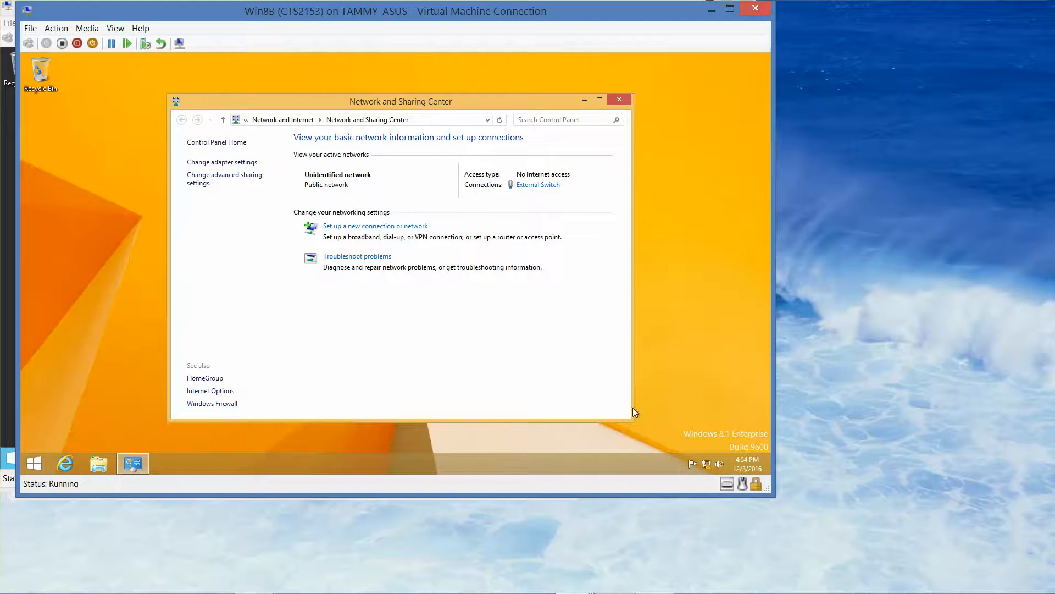
# Open the network adapter settings from Network and Sharing Center on Win8B.
pyautogui.click(706, 465)
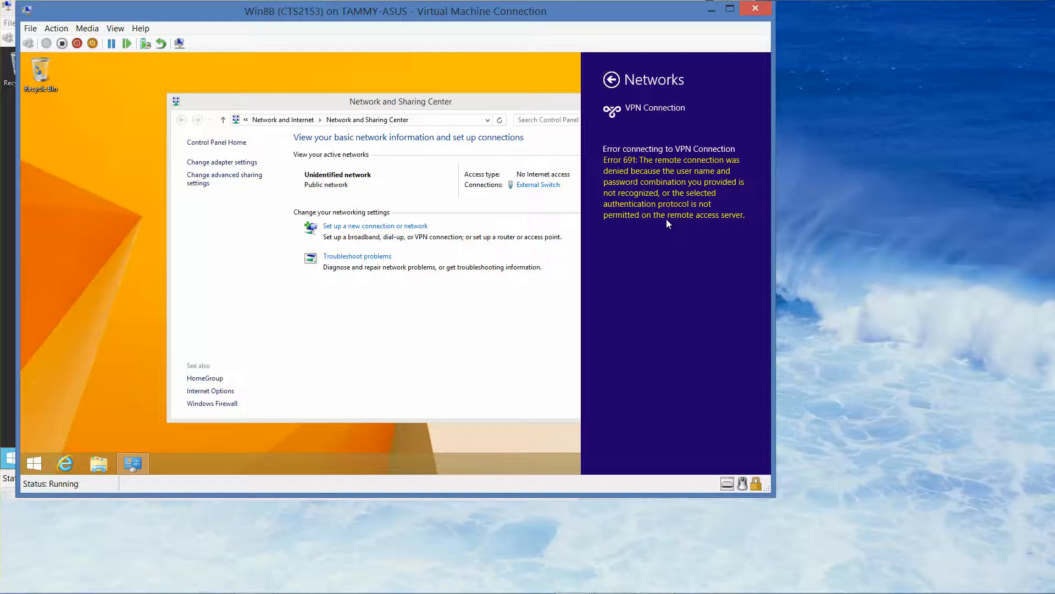
pyautogui.click(506, 347)
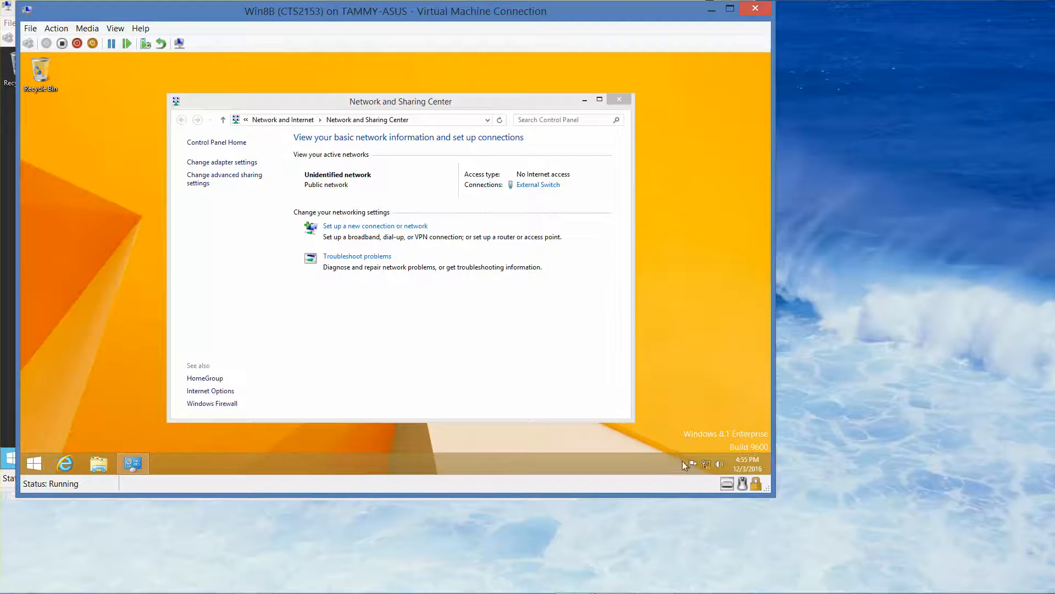
pyautogui.rightClick(710, 465)
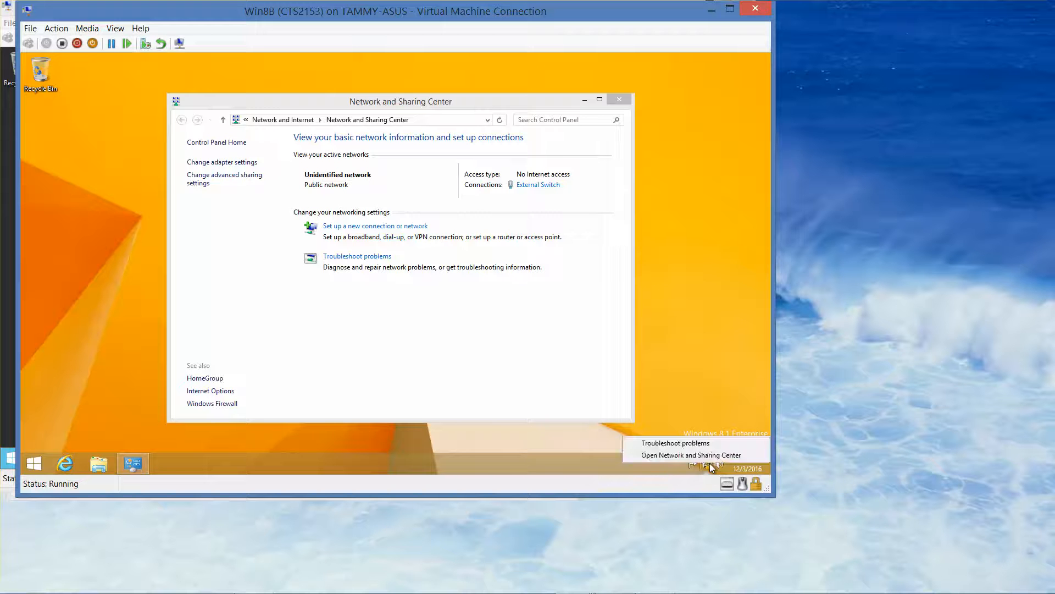
pyautogui.click(707, 456)
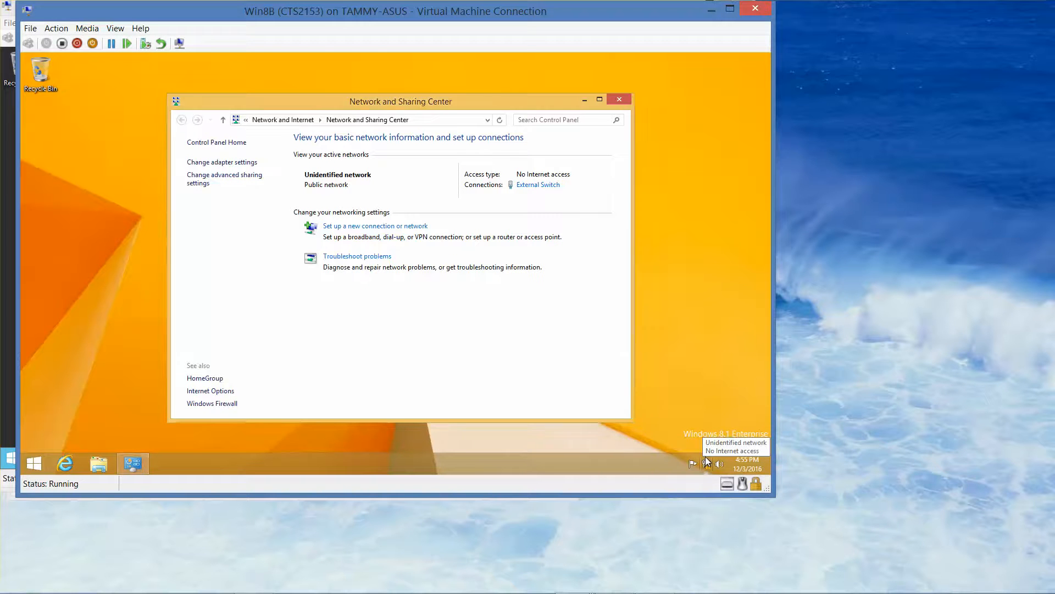
pyautogui.click(240, 164)
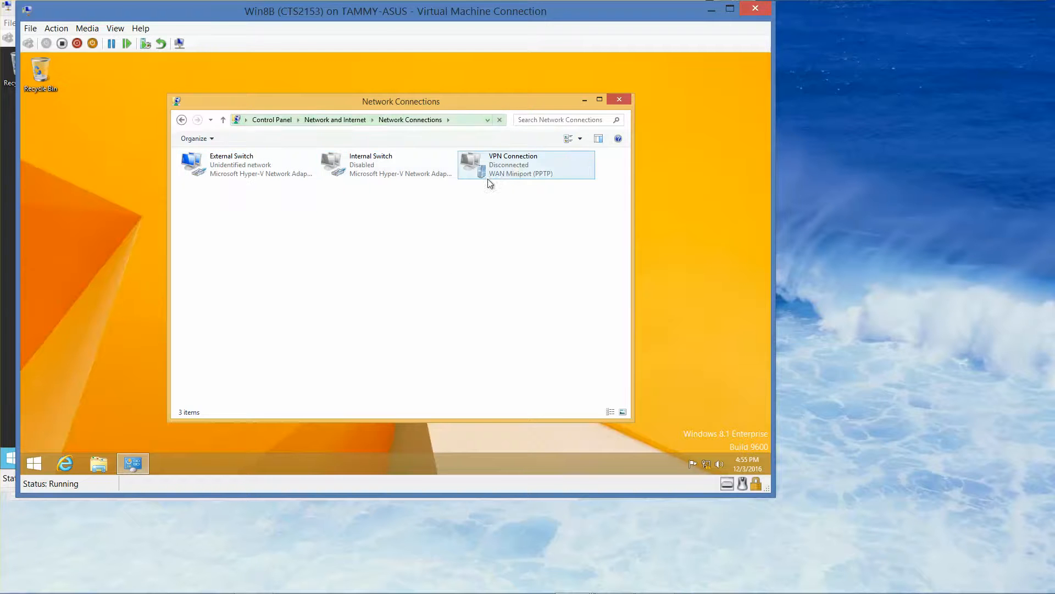
# Try connecting the VPN Connection again from Network Connections.
pyautogui.click(518, 170)
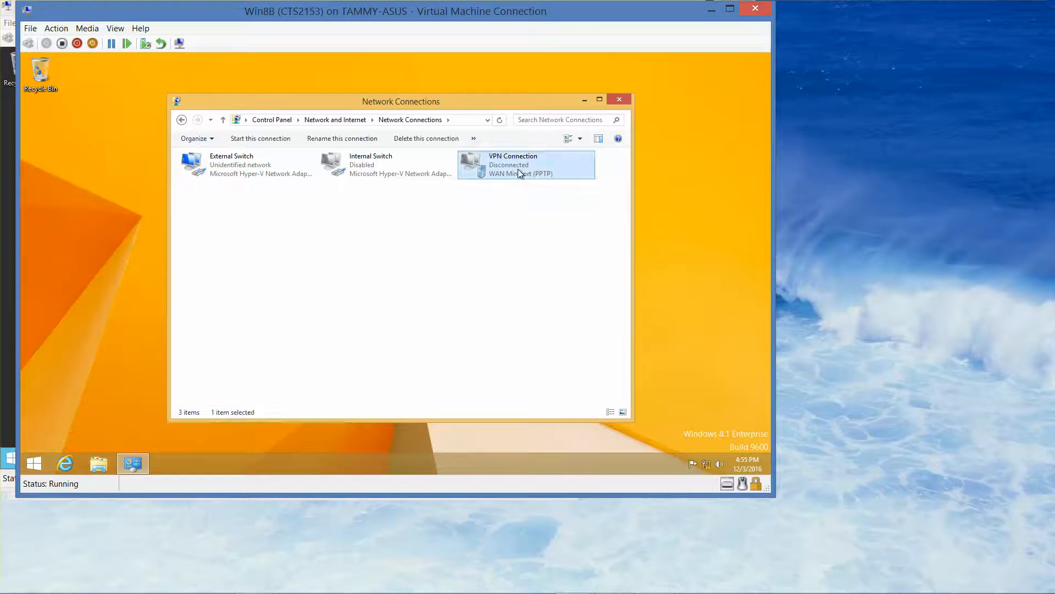
pyautogui.rightClick(519, 170)
pyautogui.click(550, 176)
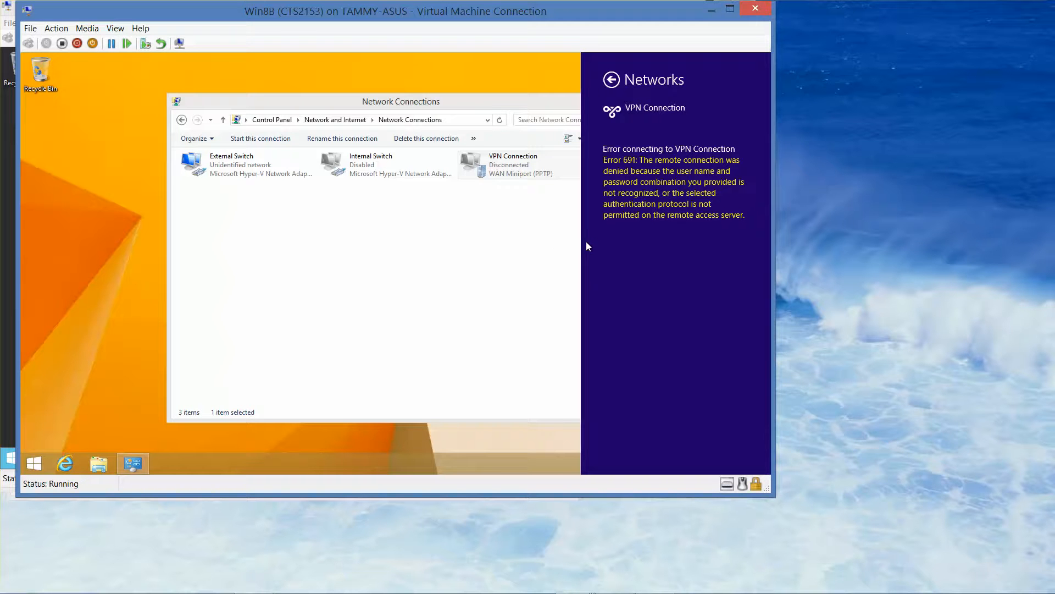
# Switch back to the Server02 virtual machine.
pyautogui.moveTo(525, 586)
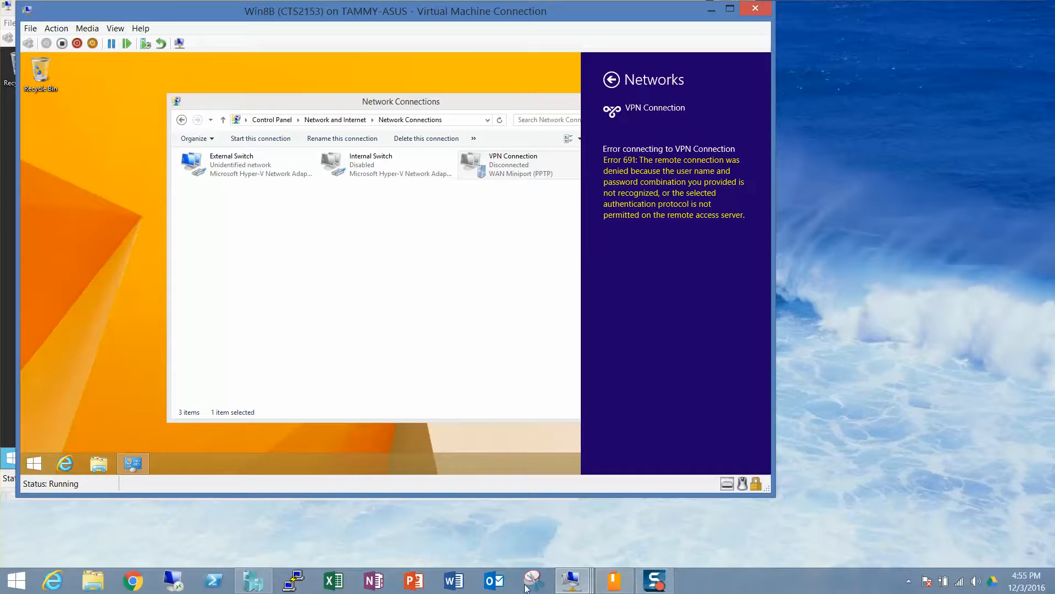
pyautogui.moveTo(571, 582)
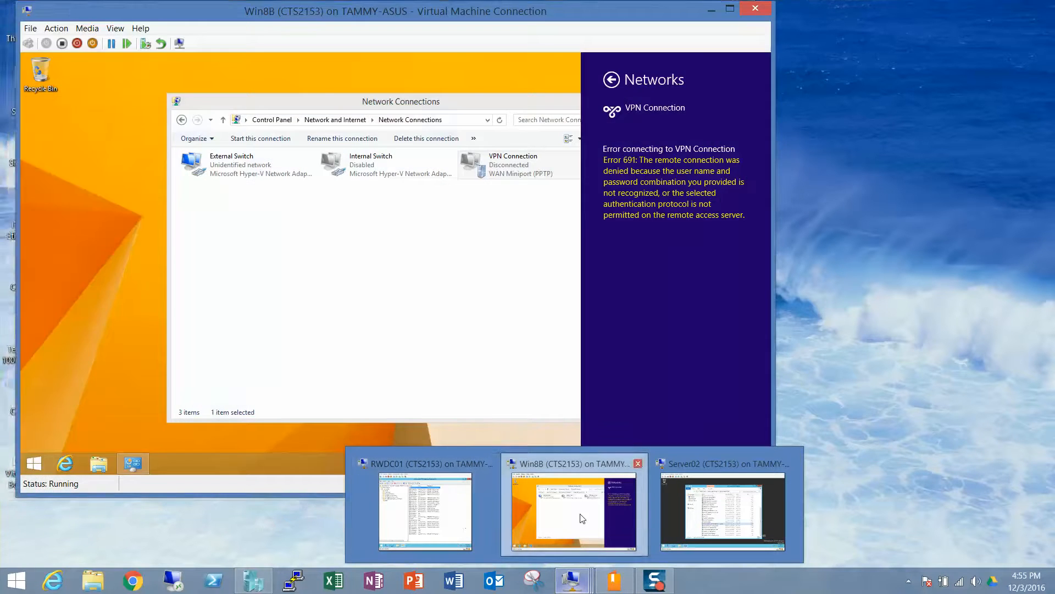
pyautogui.moveTo(664, 514)
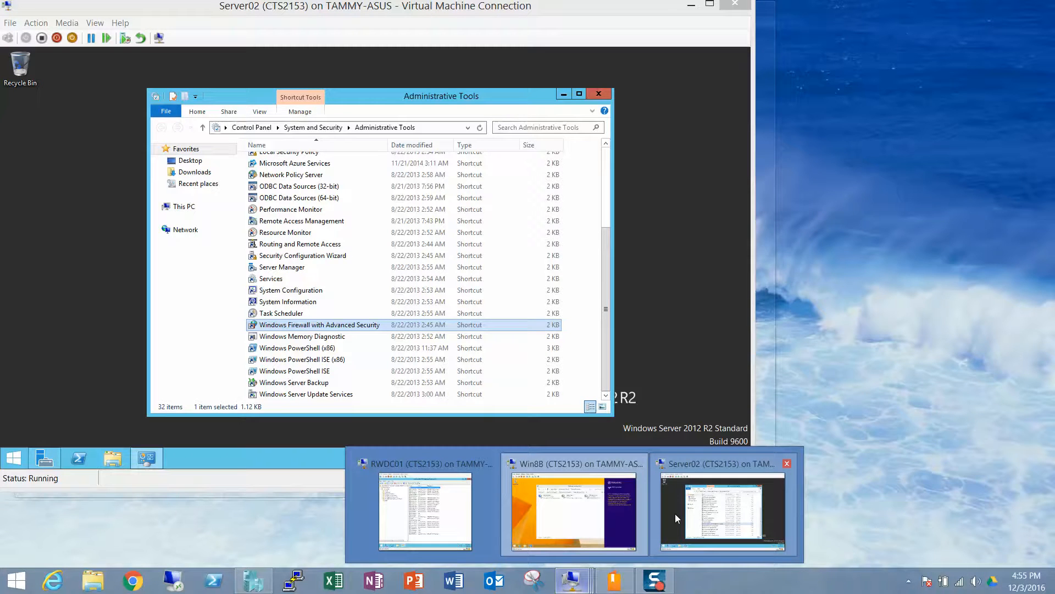
pyautogui.click(675, 514)
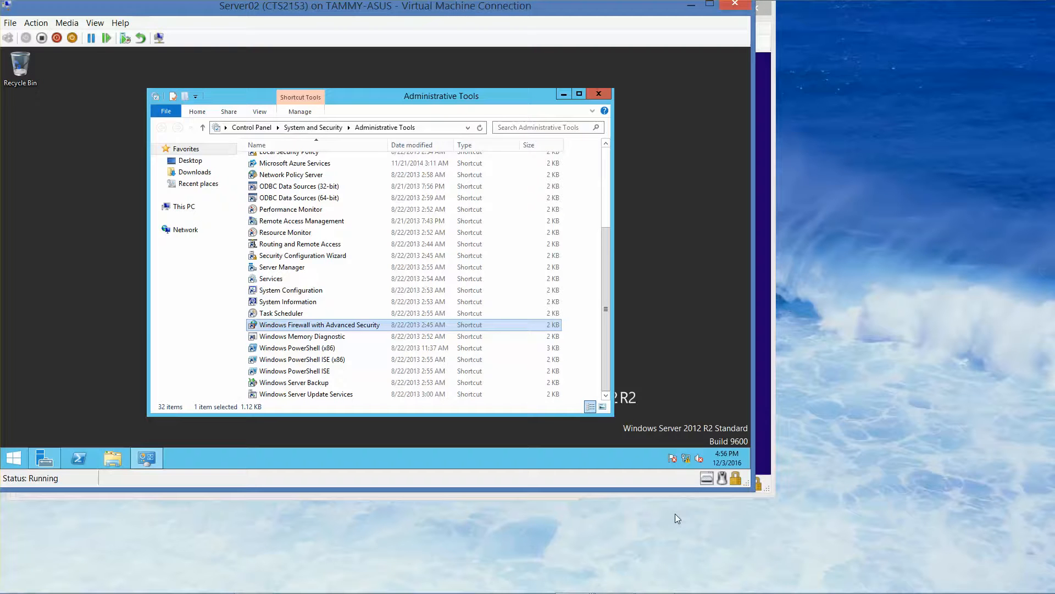
pyautogui.moveTo(654, 592)
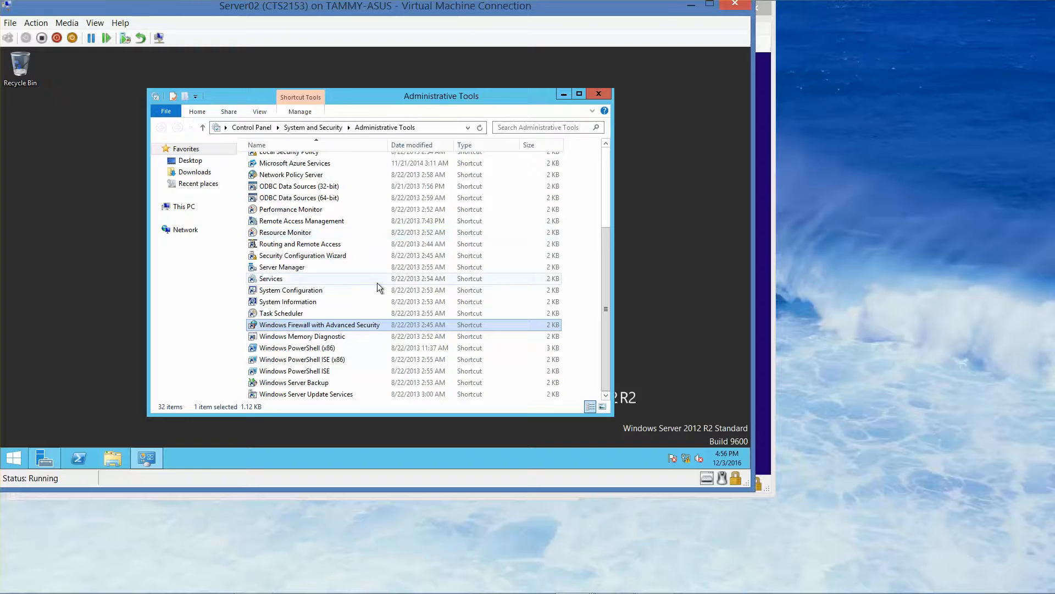
# Reopen Windows Firewall with Advanced Security properties and turn the firewall Off for the Domain, Private and Public profiles.
pyautogui.doubleClick(331, 325)
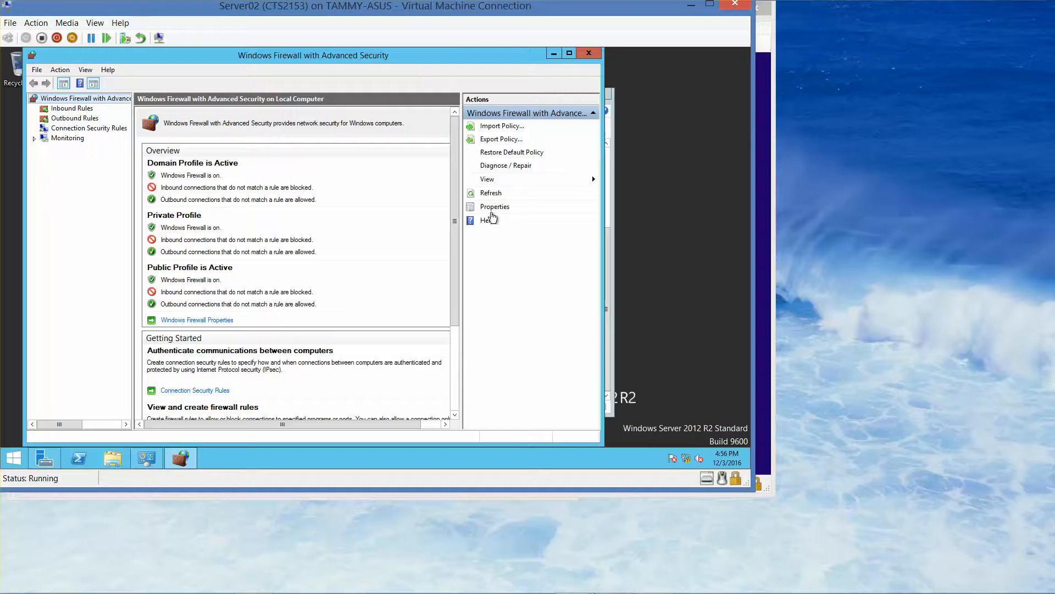
pyautogui.click(495, 207)
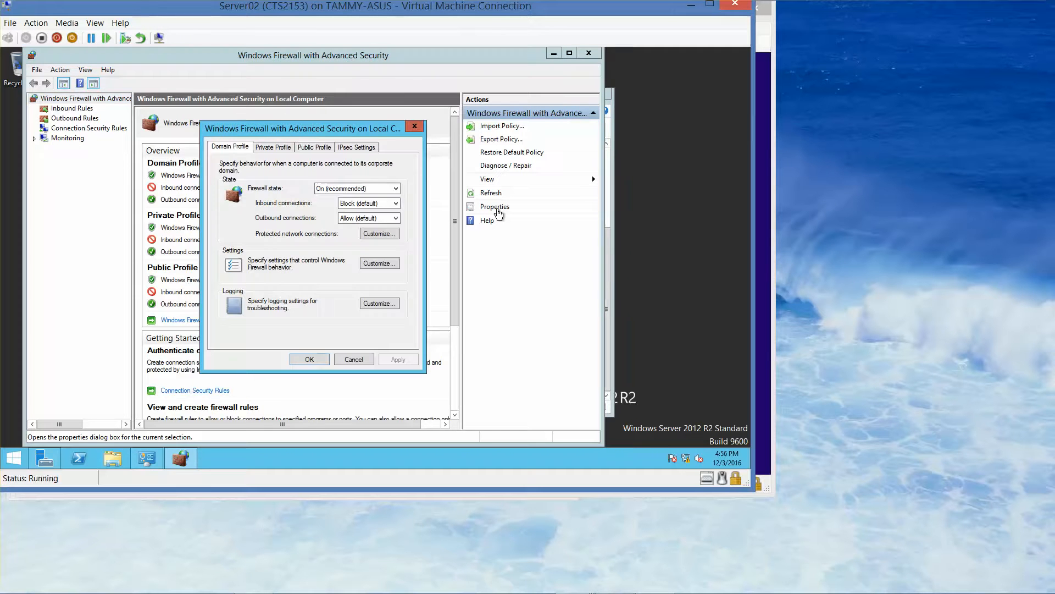
pyautogui.click(373, 190)
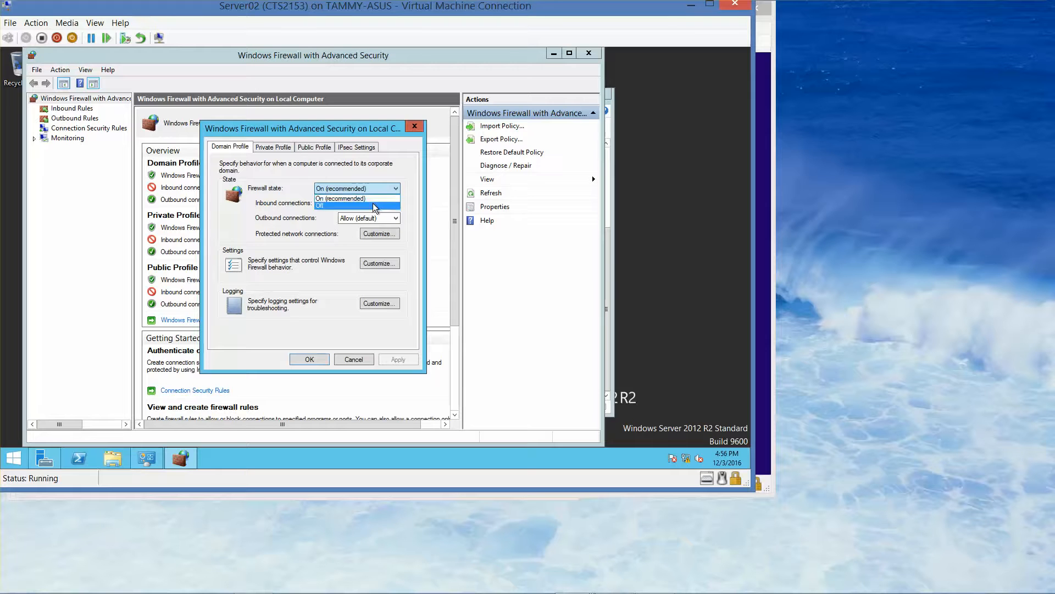
pyautogui.click(376, 207)
pyautogui.click(273, 146)
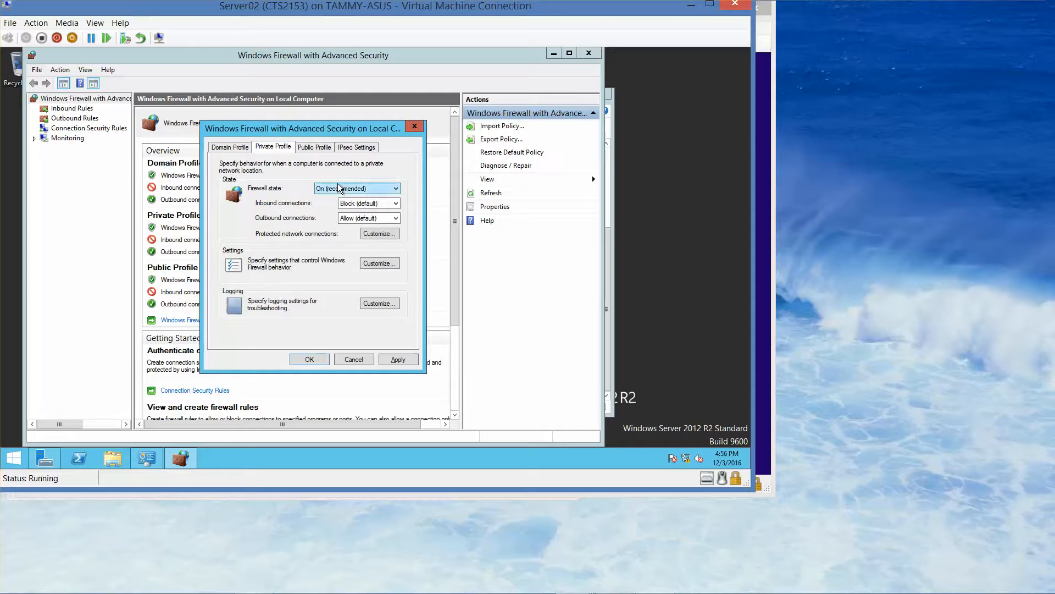
pyautogui.click(351, 189)
pyautogui.click(343, 206)
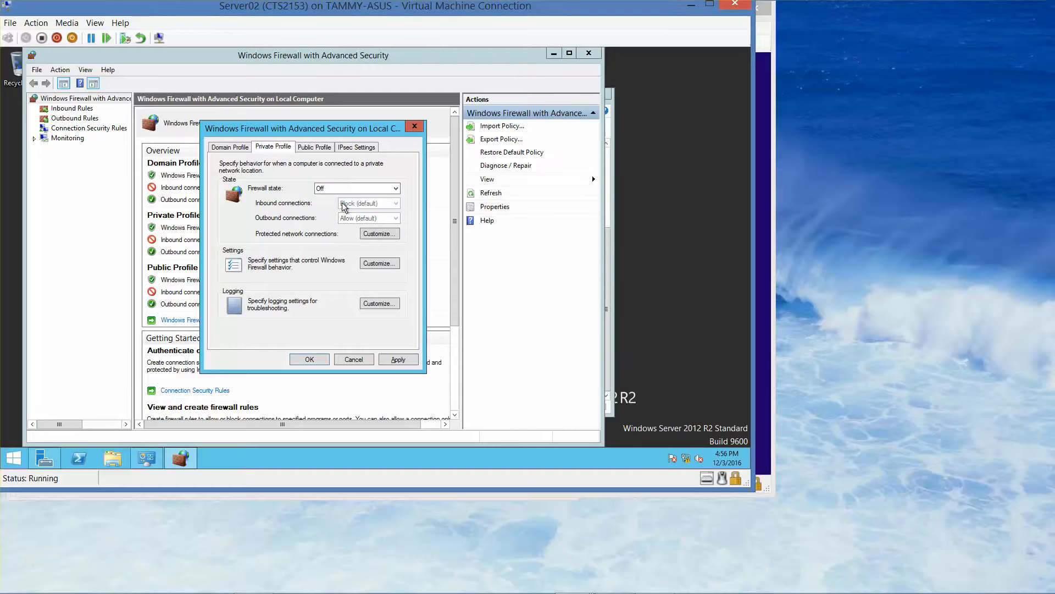
pyautogui.click(320, 150)
pyautogui.click(341, 190)
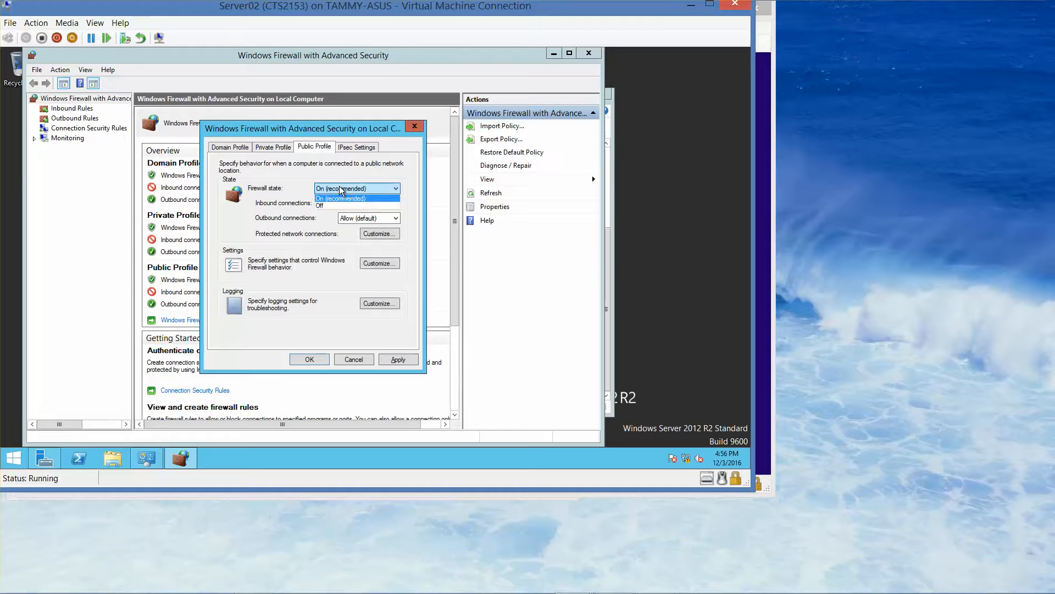
pyautogui.click(344, 206)
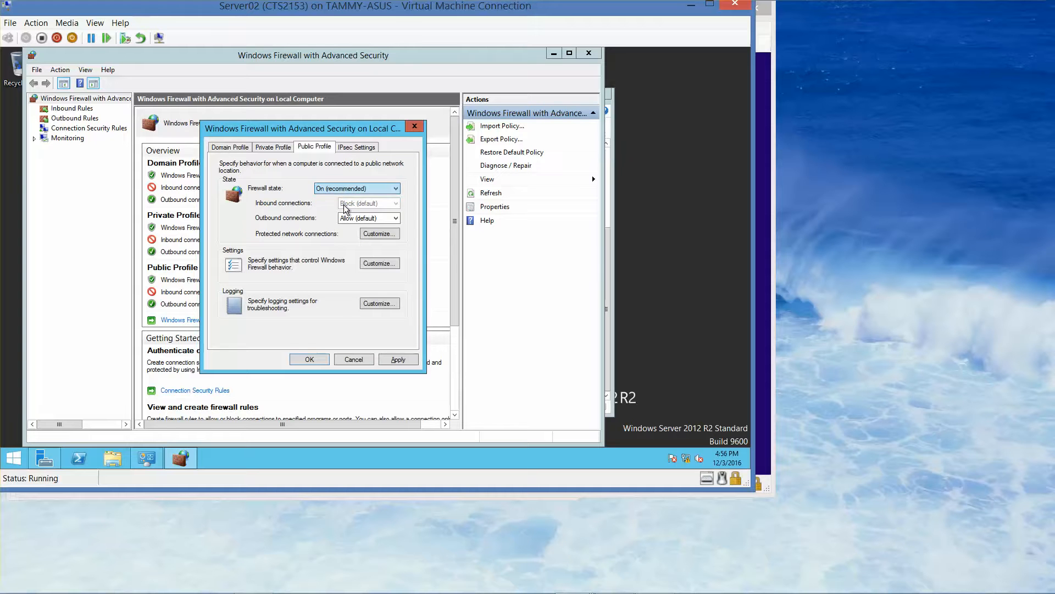
pyautogui.click(306, 359)
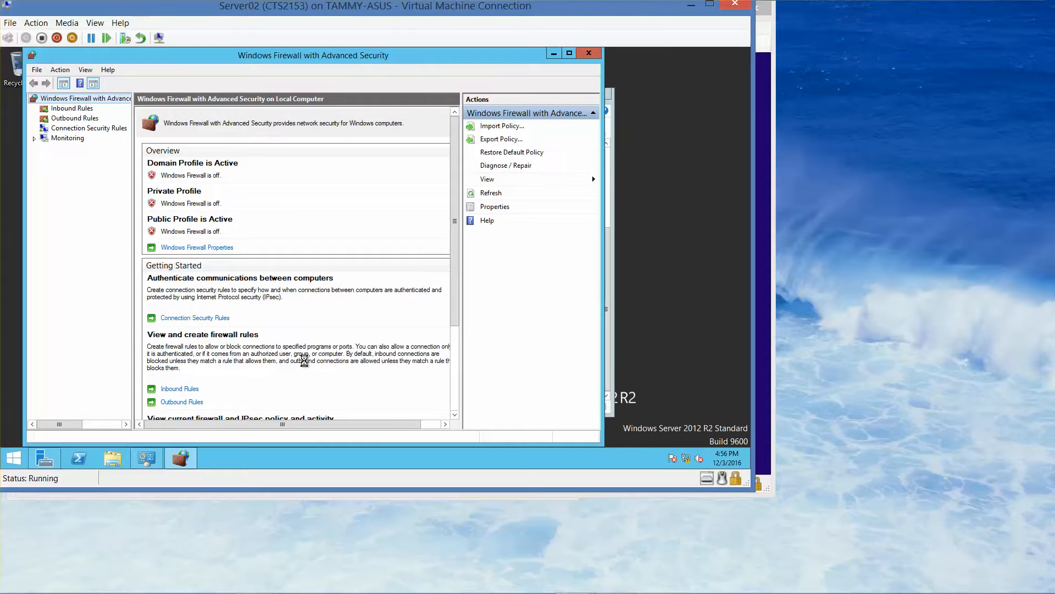